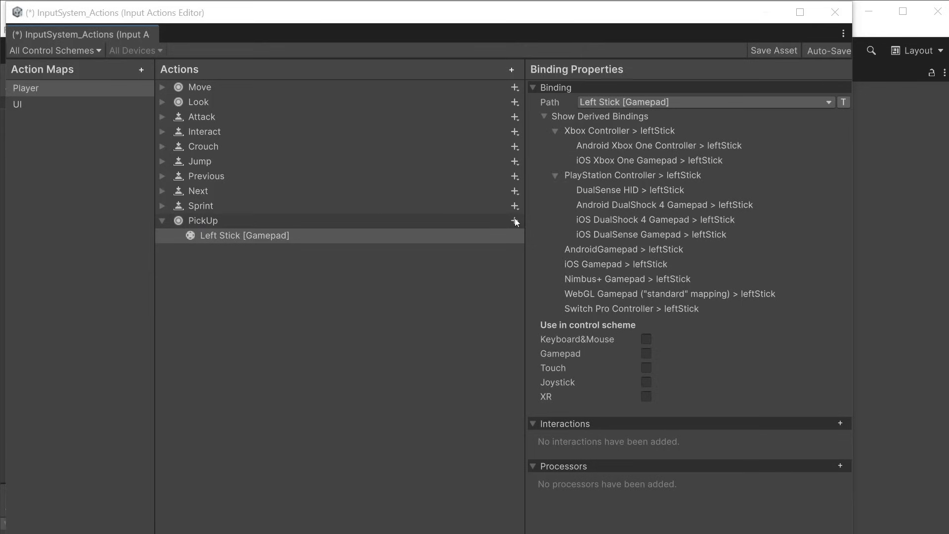
In Play mode, walk the character, cycle the ability icons, then rebind jump to Space.
click(514, 221)
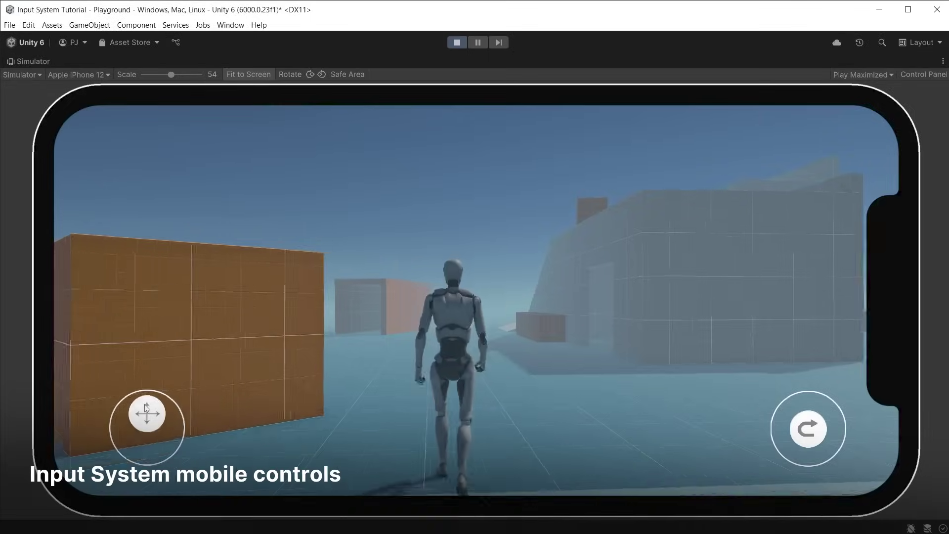
drag(145, 408, 146, 404)
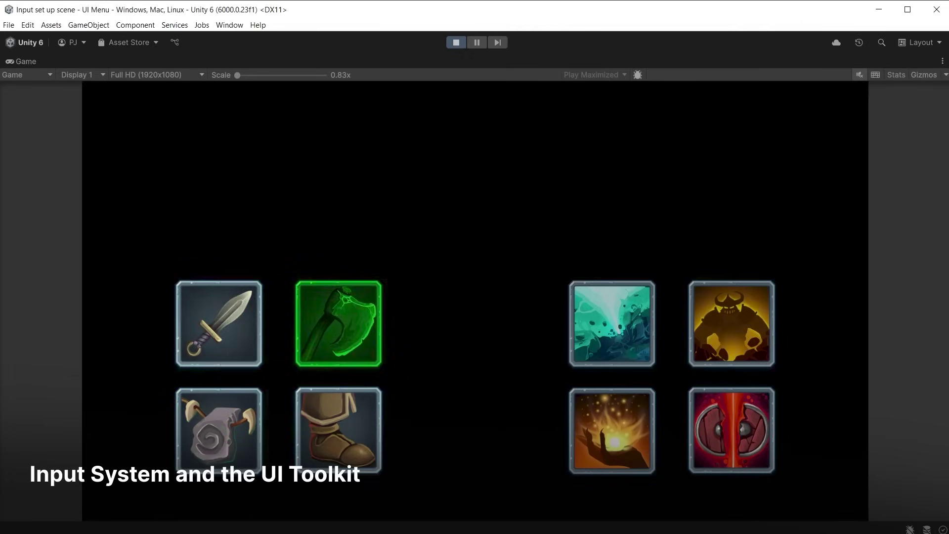
key(Right)
key(Right)
key(Left)
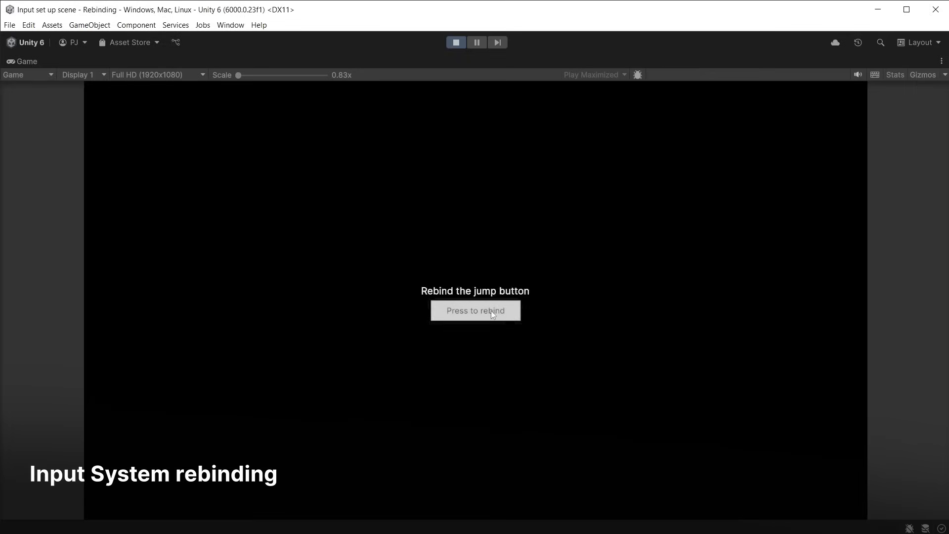
click(490, 311)
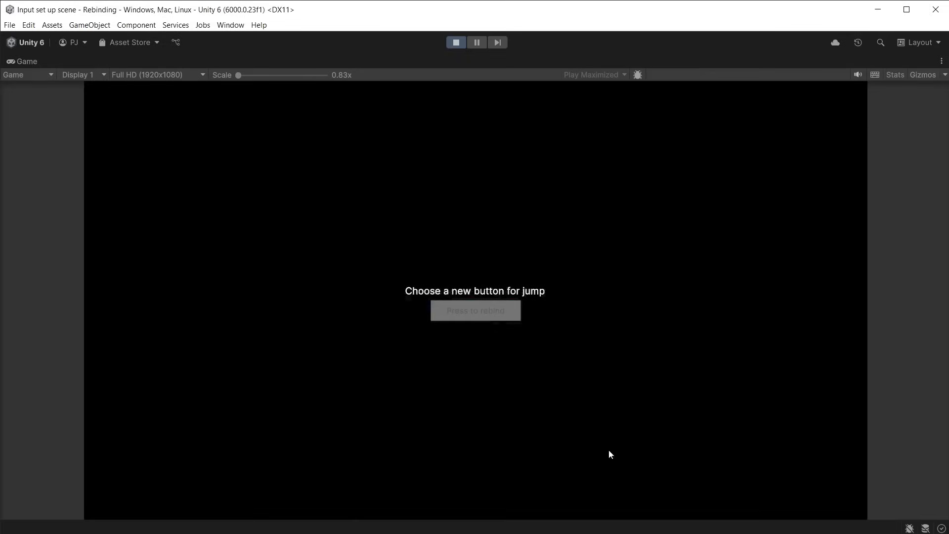
key(space)
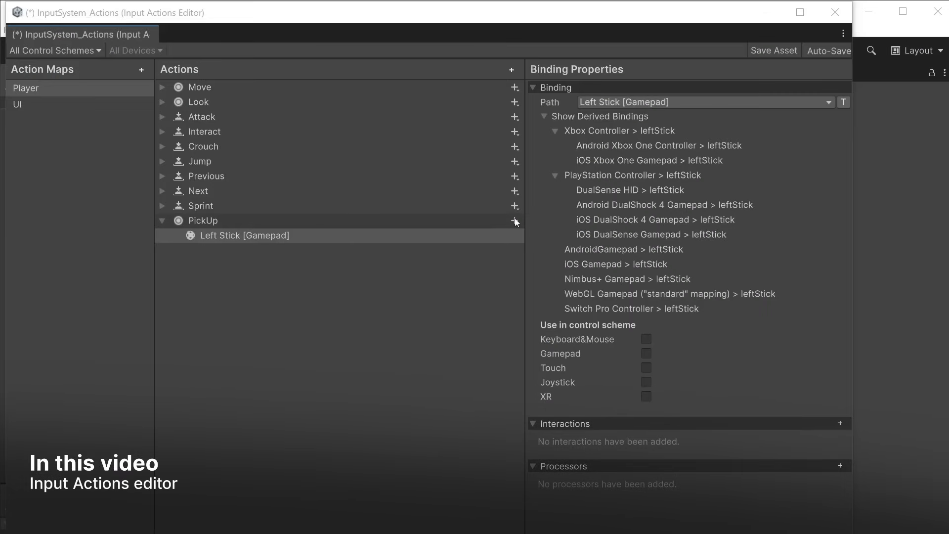
click(514, 220)
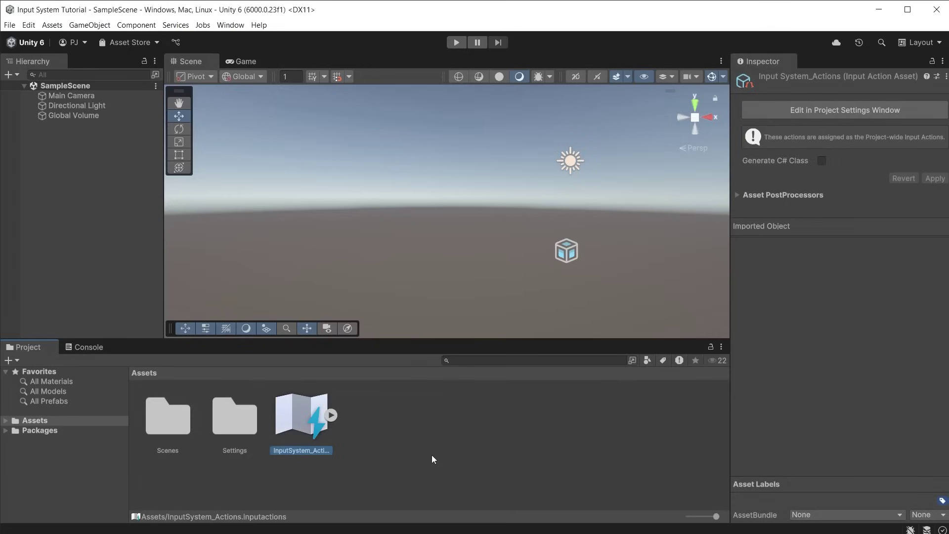
click(431, 455)
click(230, 25)
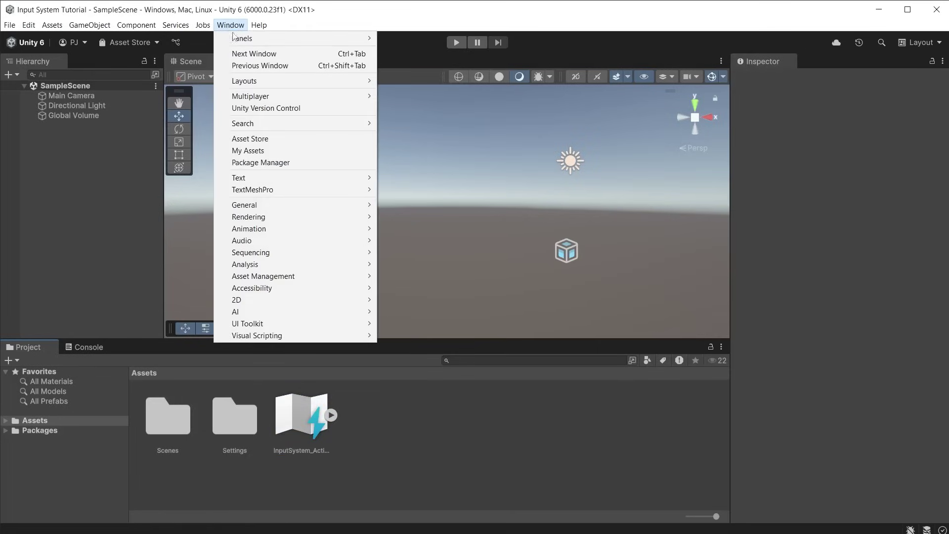
click(263, 165)
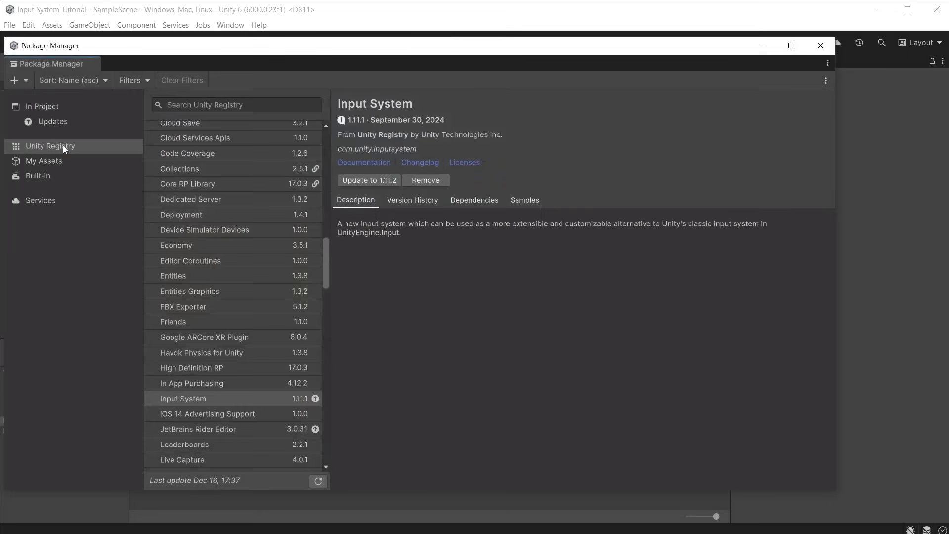
click(64, 146)
click(198, 398)
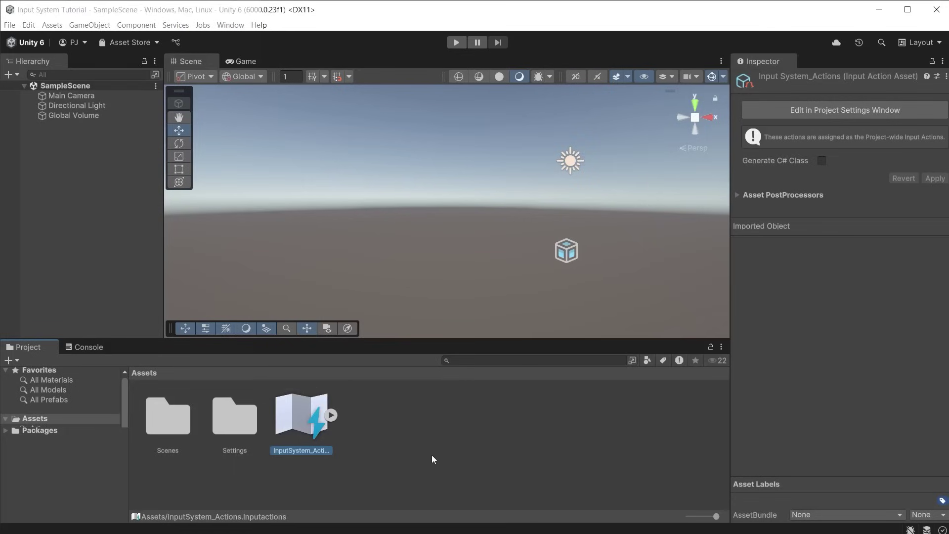
click(29, 24)
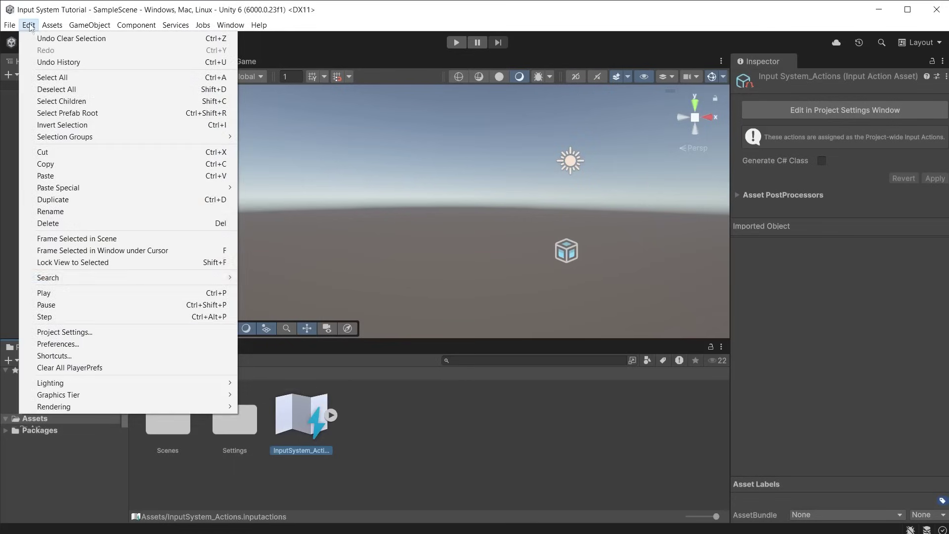
click(89, 332)
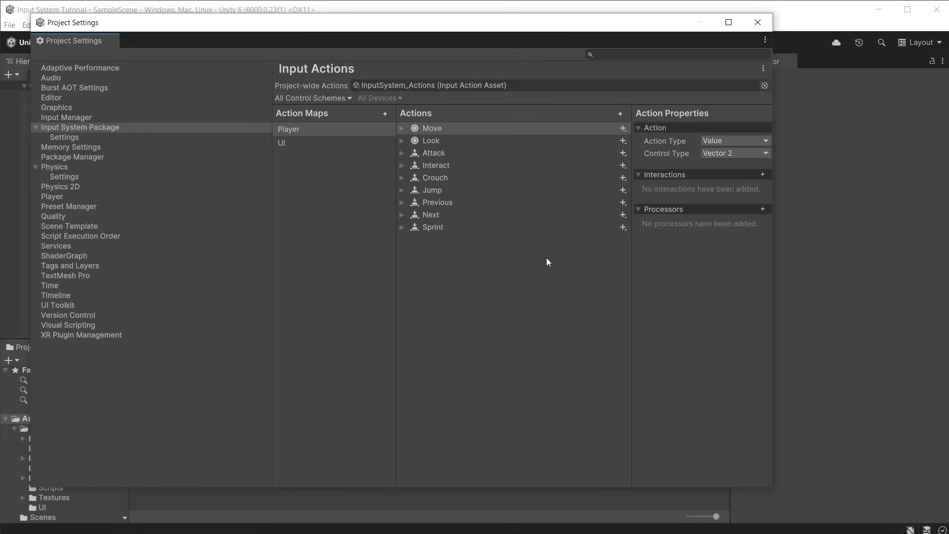
click(757, 22)
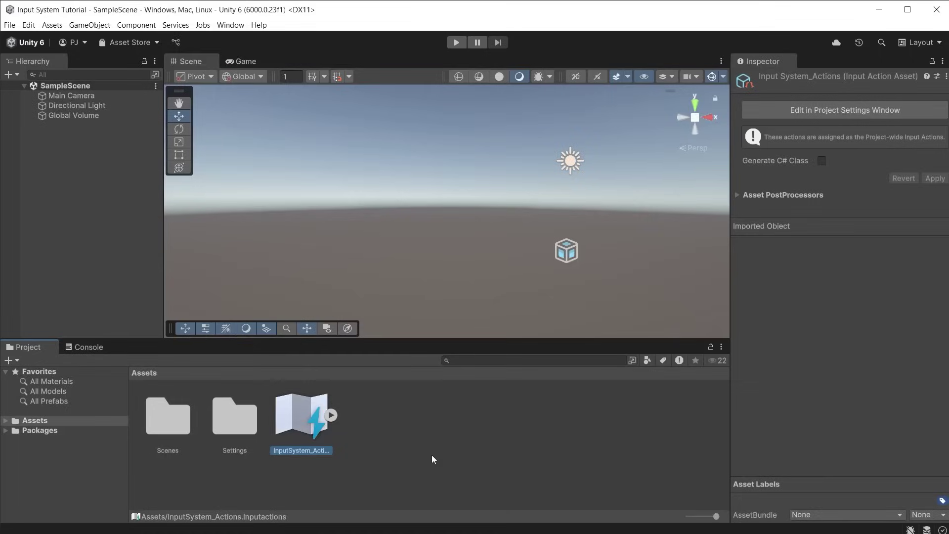
Open InputSystem_Actions and browse the Player, UI, Driving, LockPick and Player2 action maps.
double_click(310, 414)
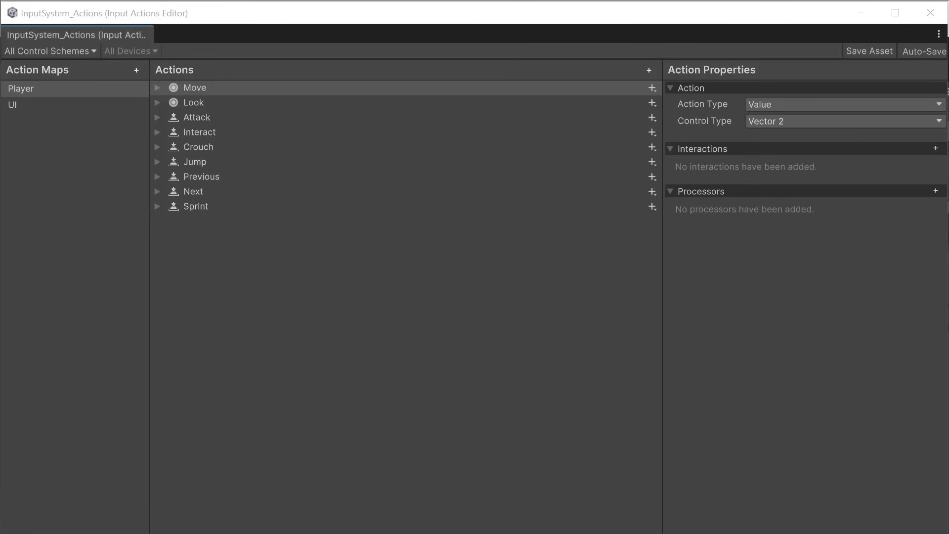
click(57, 89)
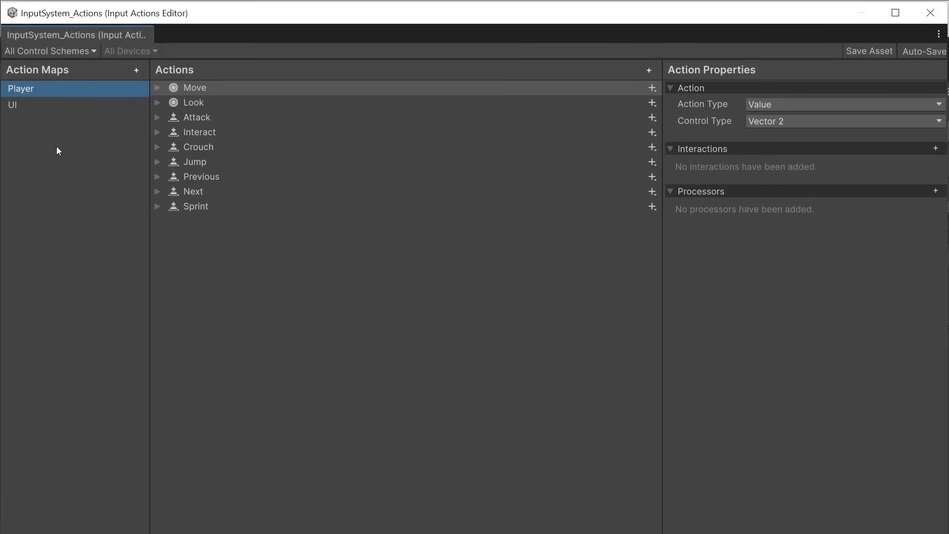
click(16, 105)
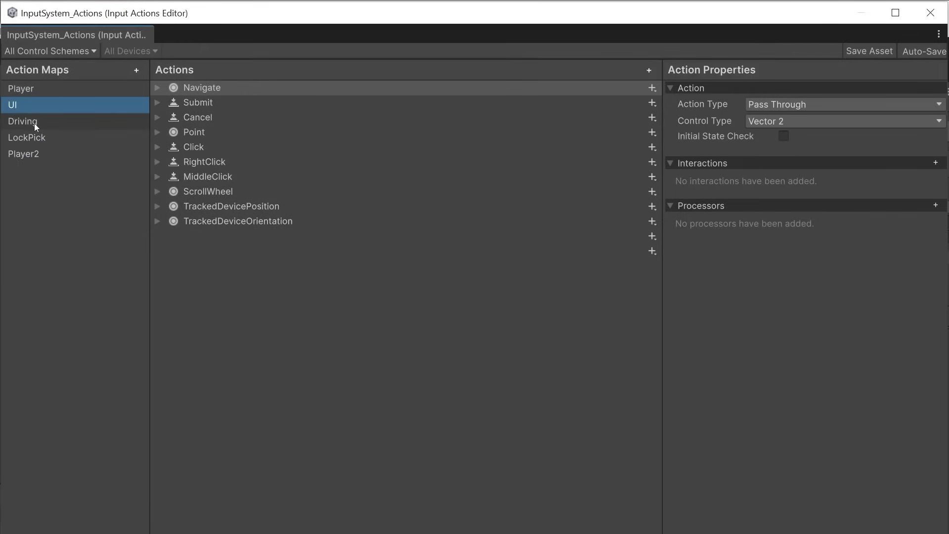
click(34, 123)
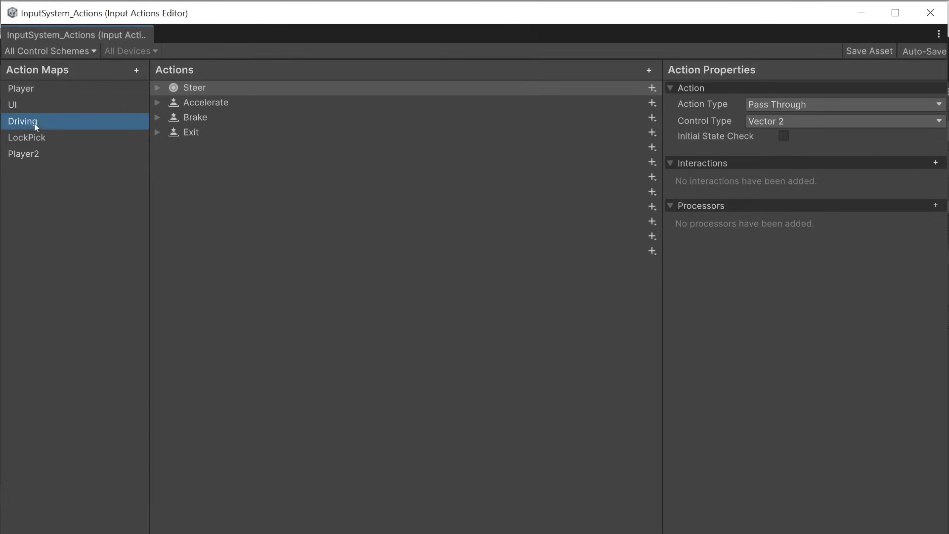
click(35, 138)
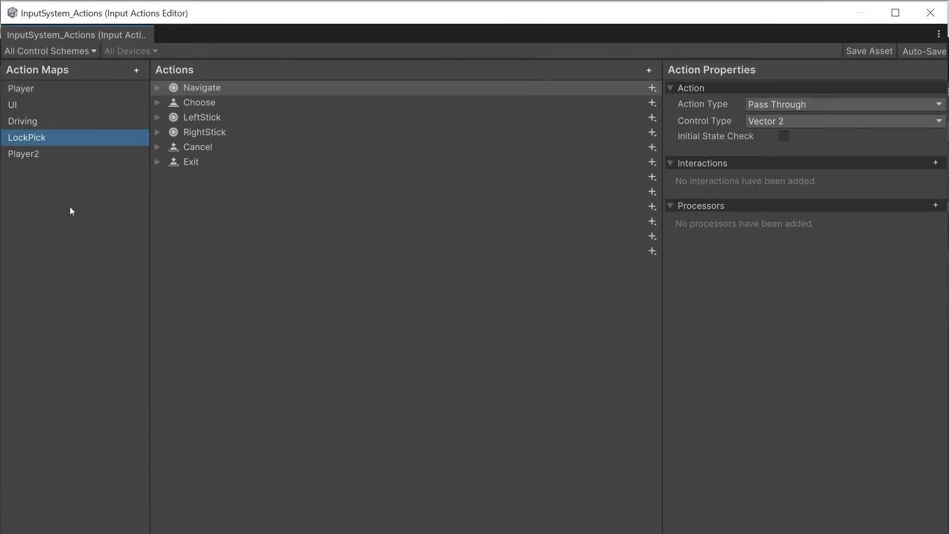
click(28, 154)
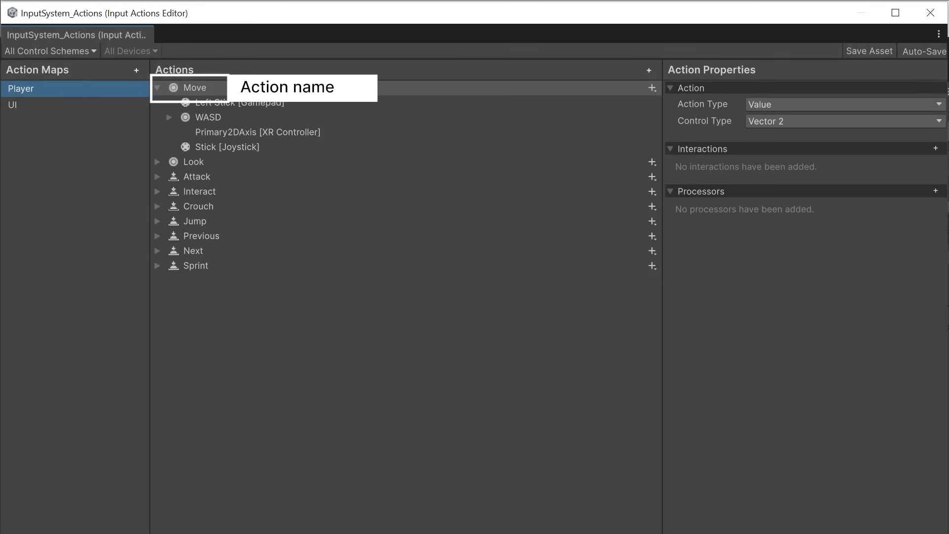
Inspect the binding properties of Move's Left Stick [Gamepad] and Look's Delta [Pointer].
click(240, 102)
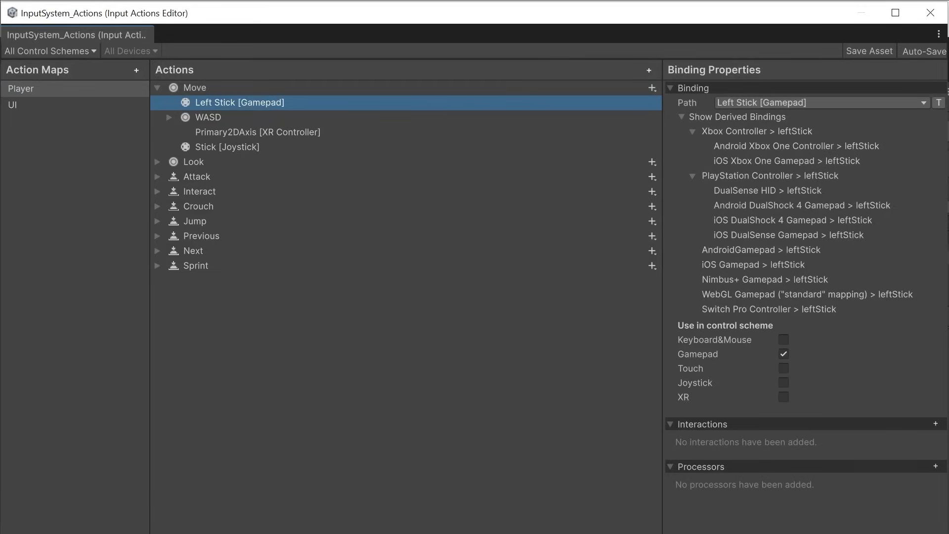
click(193, 162)
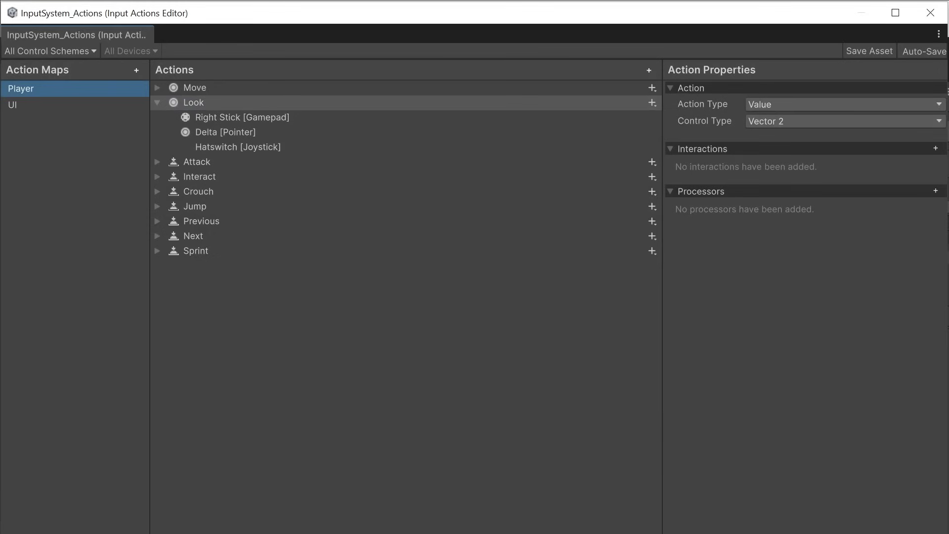
click(240, 132)
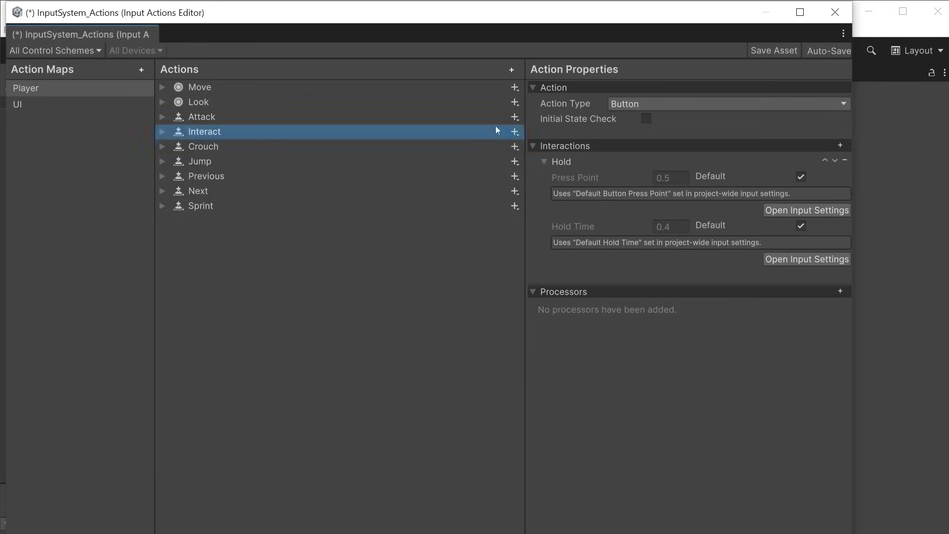
Add a new Player action named PickUp.
click(512, 70)
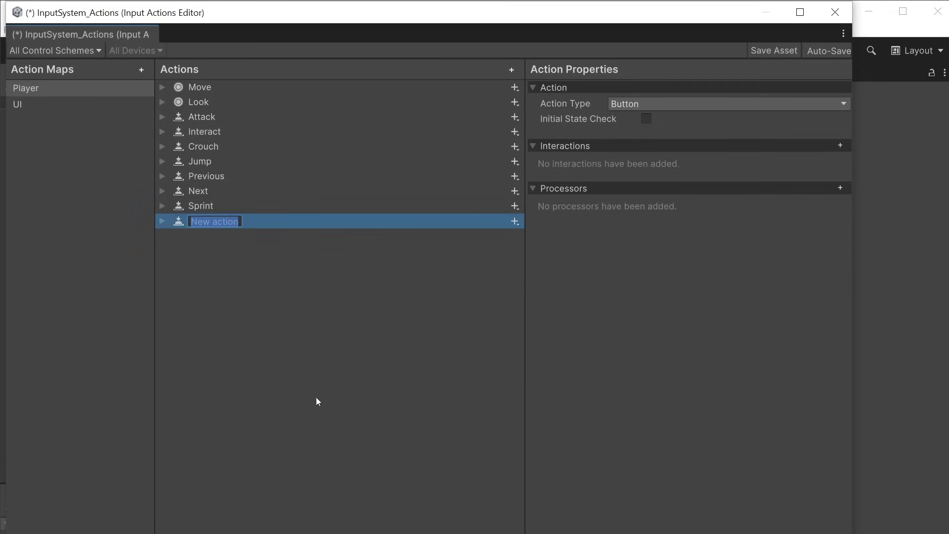
text(PickUp)
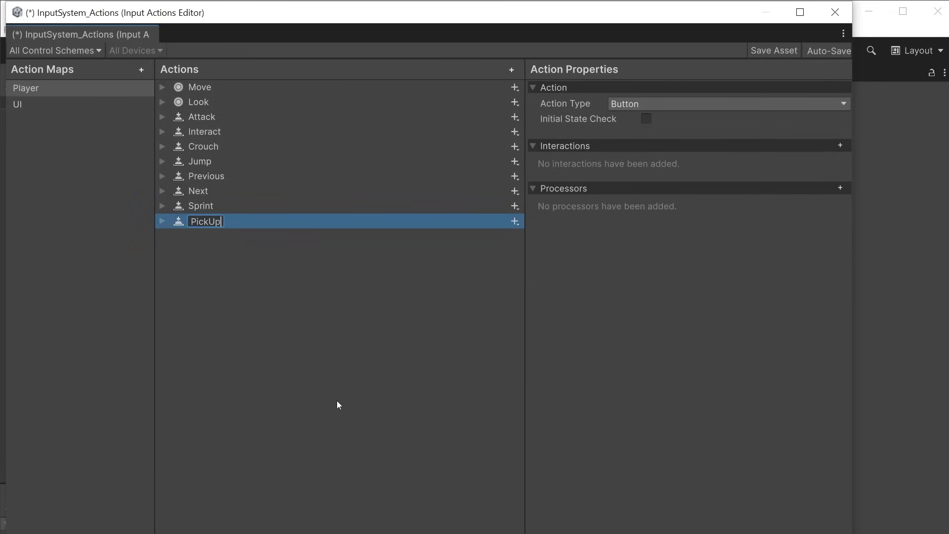
key(Return)
Set PickUp's Action Type to Value and browse the Mouse controls for its binding path.
click(746, 101)
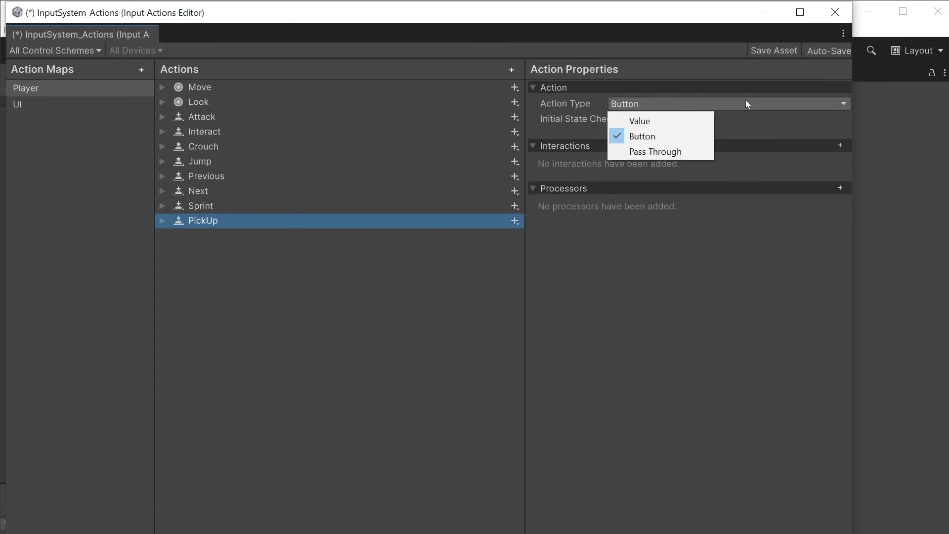
click(680, 120)
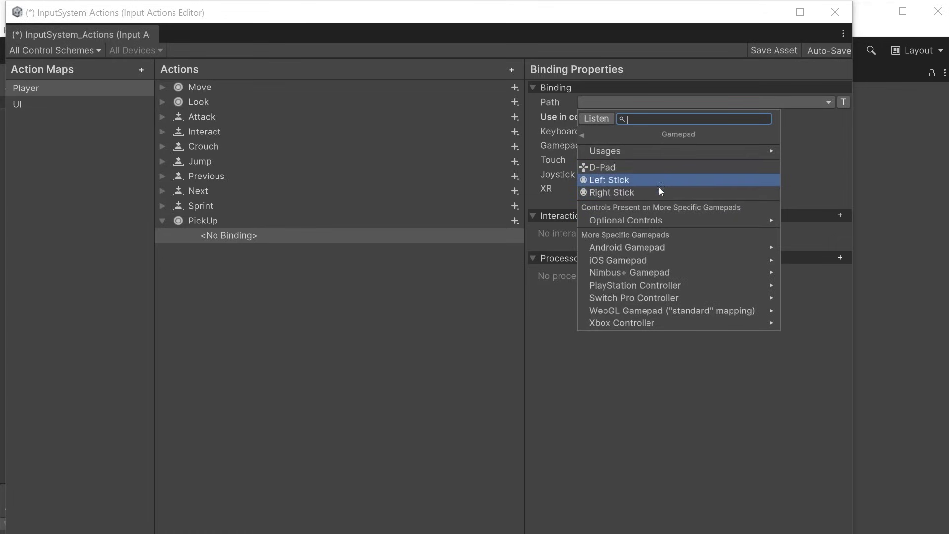
key(Left)
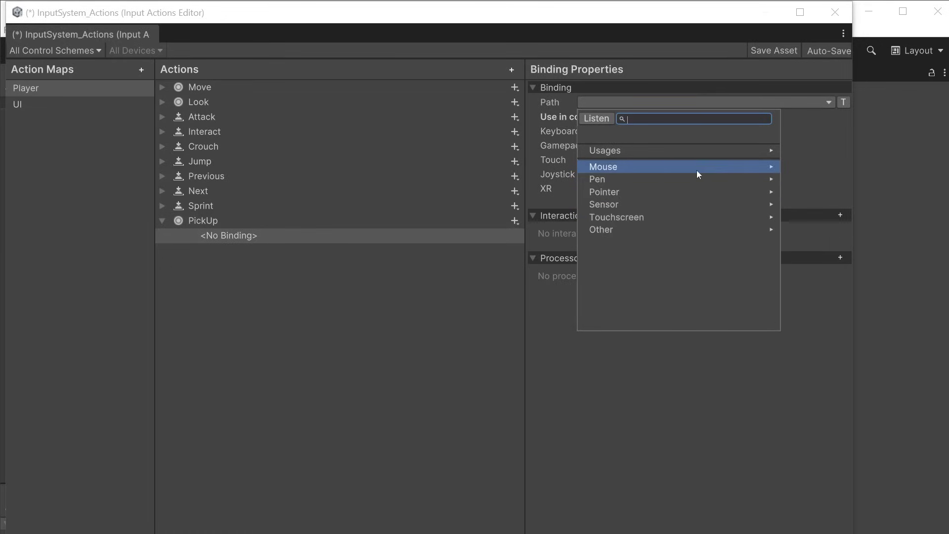
click(695, 170)
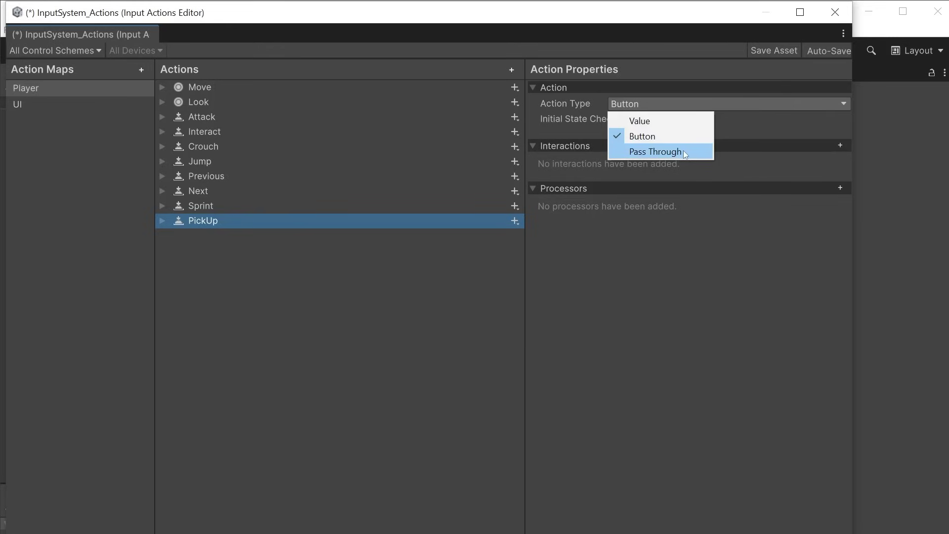
Select PickUp's empty binding and browse the Gamepad controls in the path picker.
click(655, 151)
click(162, 220)
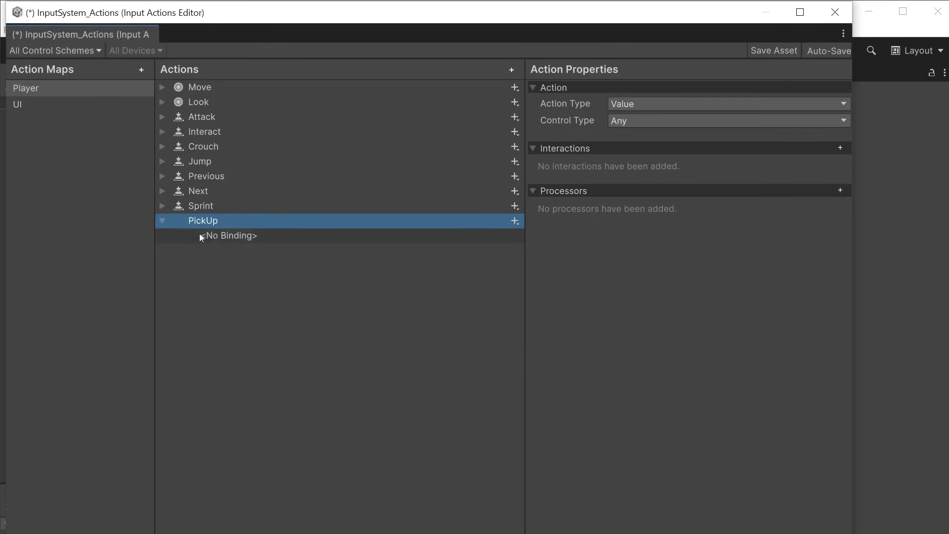
click(231, 235)
click(646, 102)
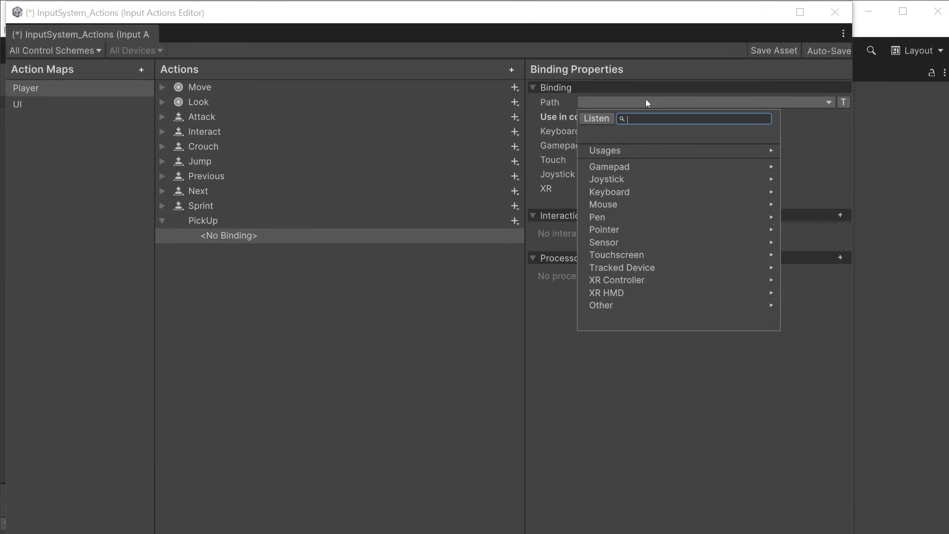
click(724, 167)
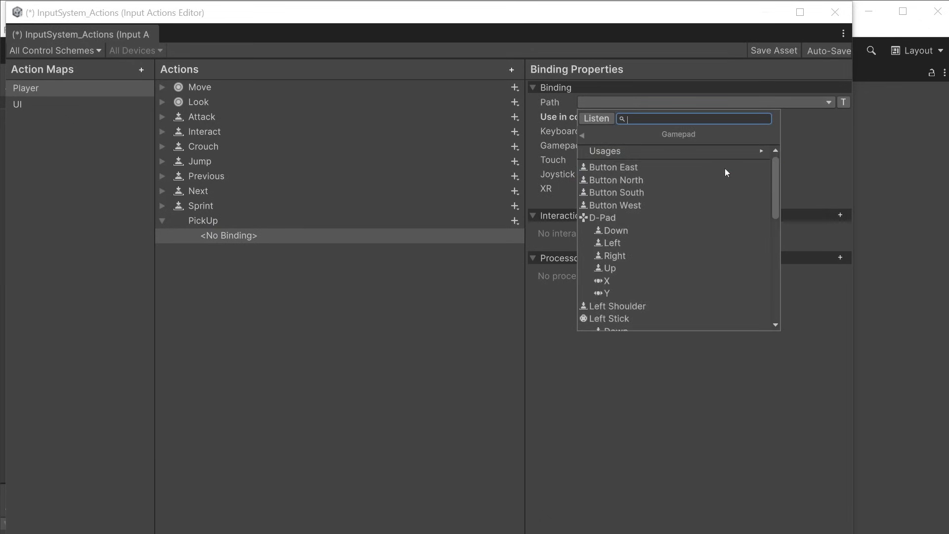
click(605, 138)
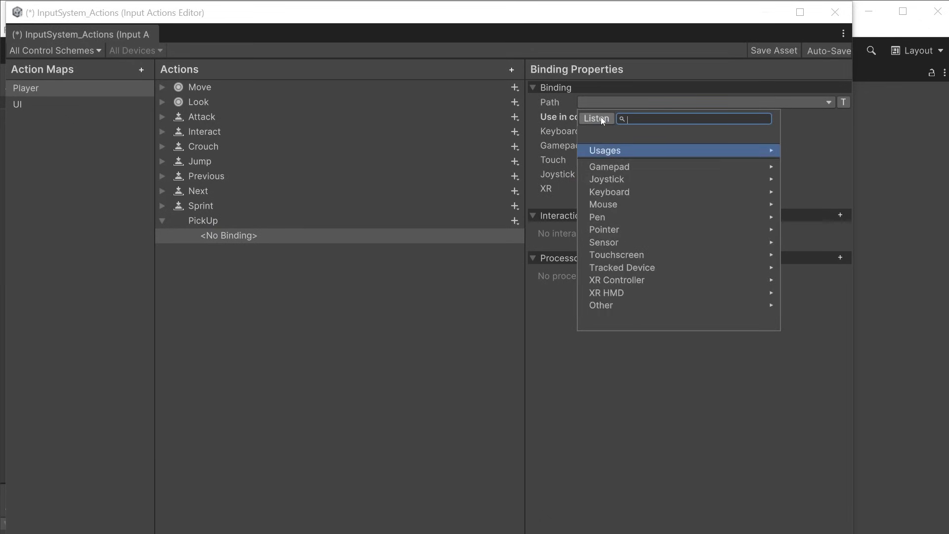
Assign Enter [Keyboard] via Listen, then undo it with Ctrl+Z.
click(596, 118)
key(Return)
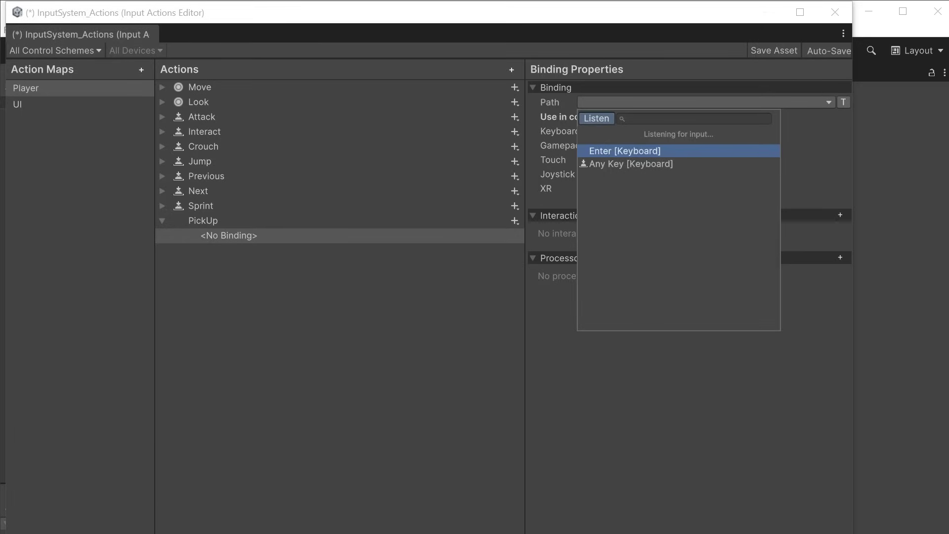
click(621, 152)
click(212, 238)
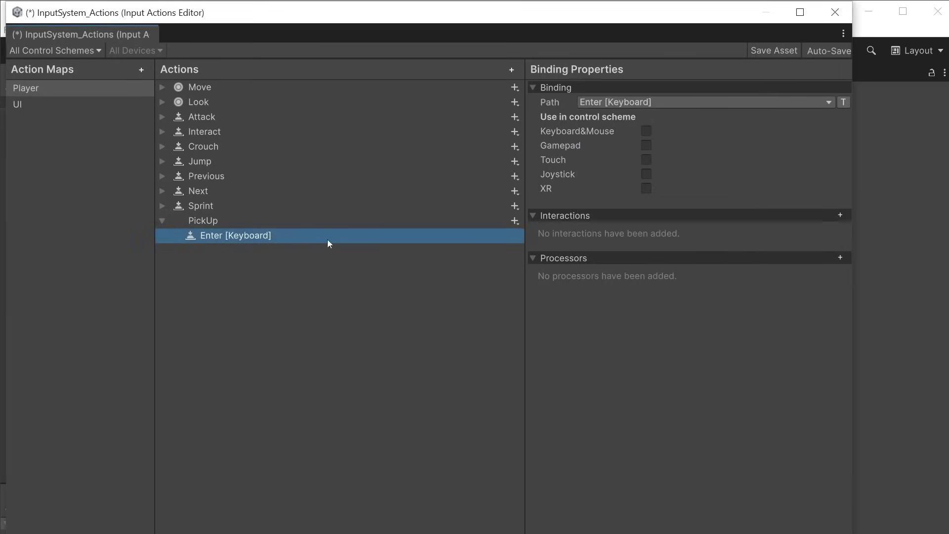
key(ctrl+z)
click(668, 121)
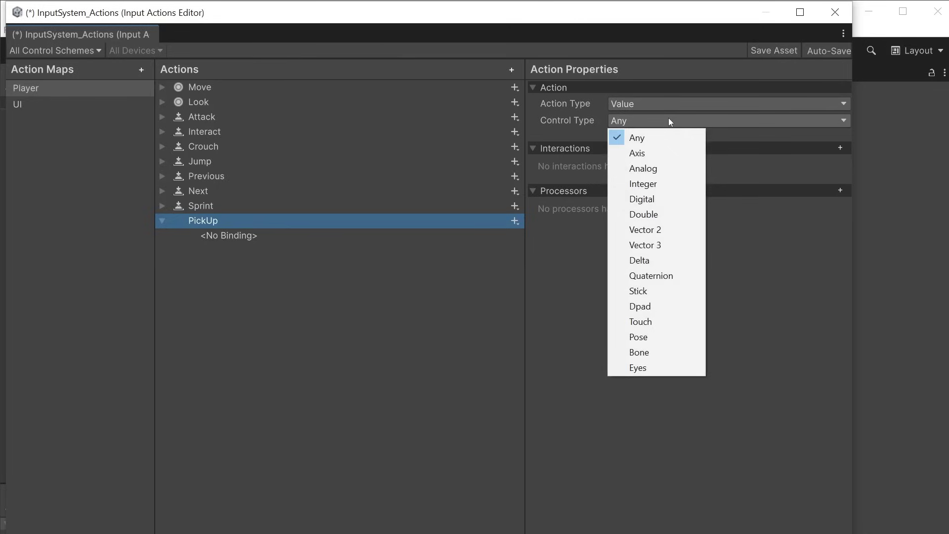
Switch PickUp's control type through Axis, Integer and Vector 2, comparing Gamepad and Pointer controls.
click(673, 153)
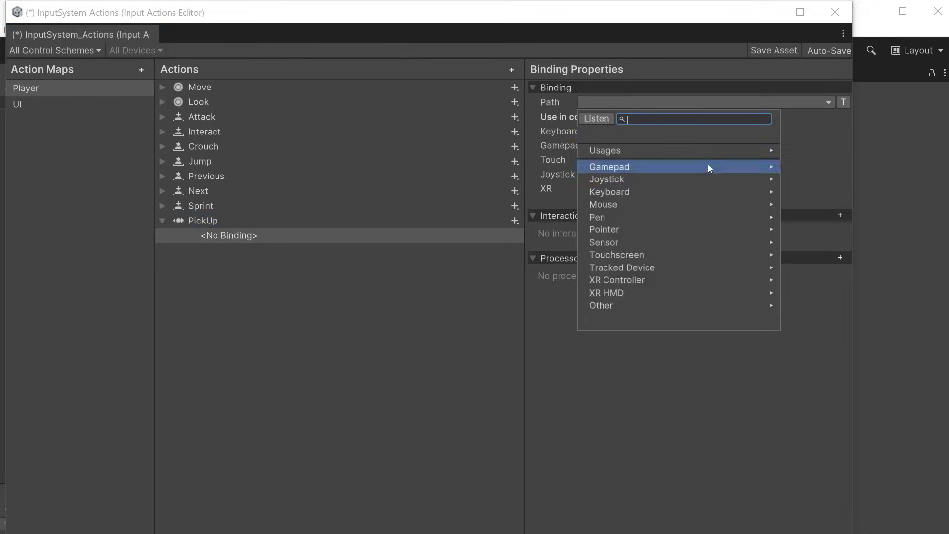
click(709, 165)
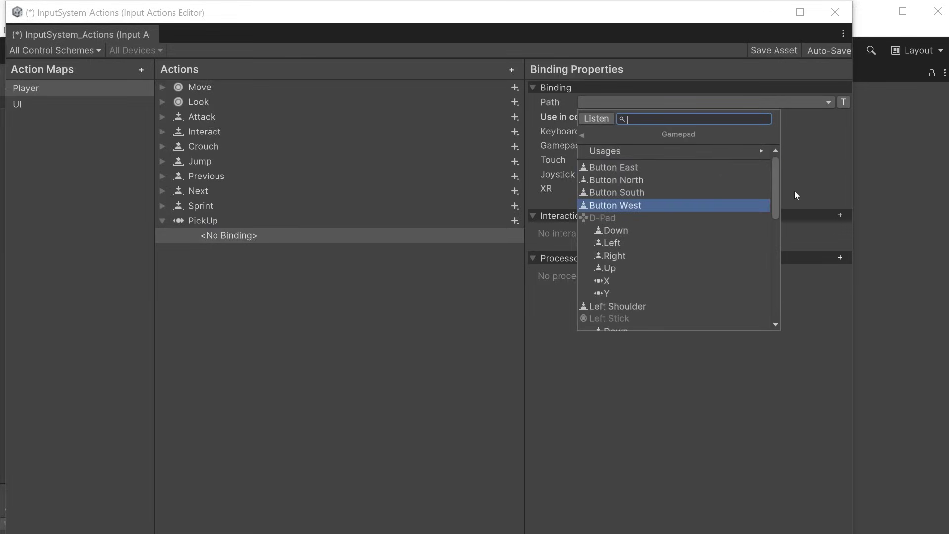
drag(775, 187, 774, 213)
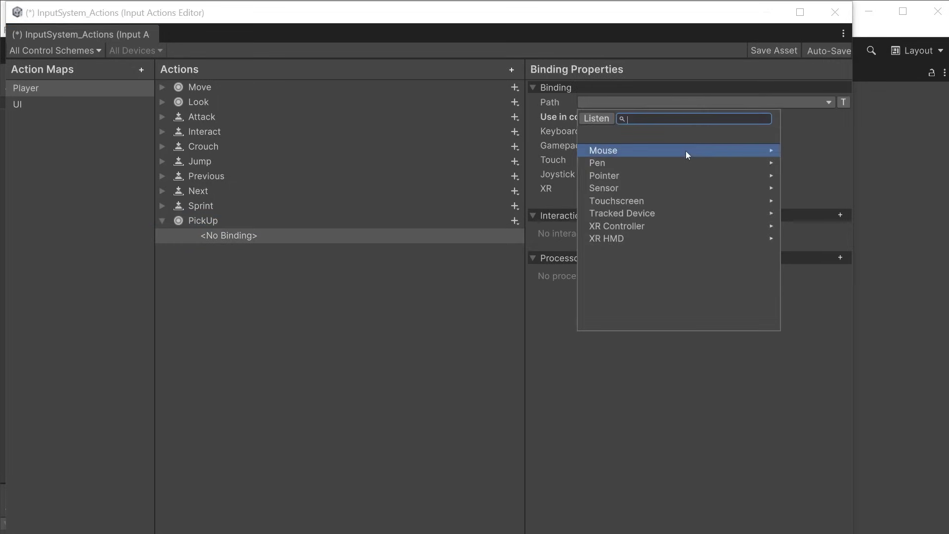
click(686, 150)
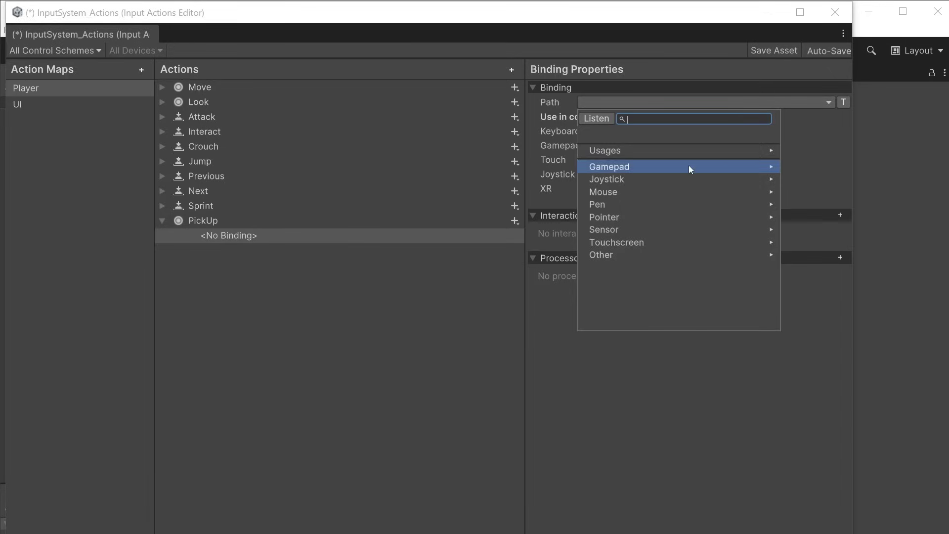
click(688, 165)
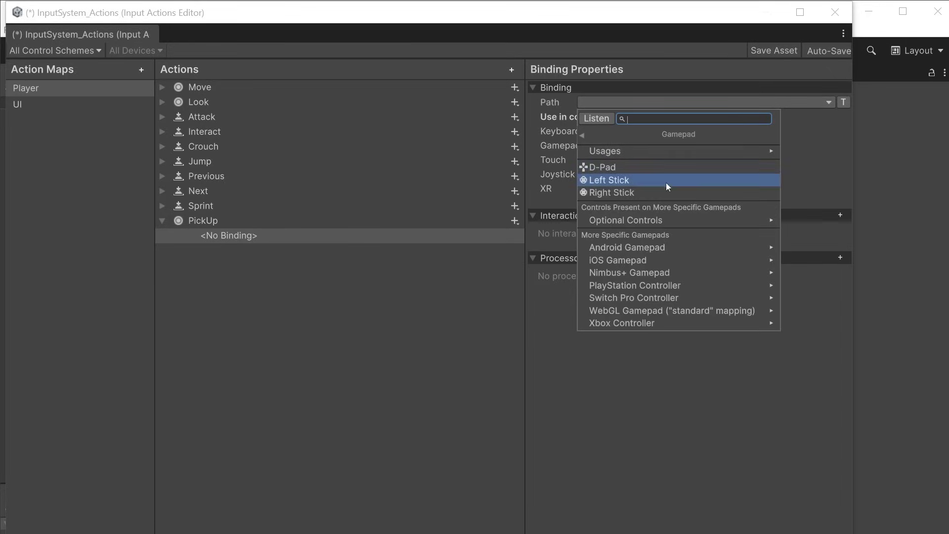
key(Left)
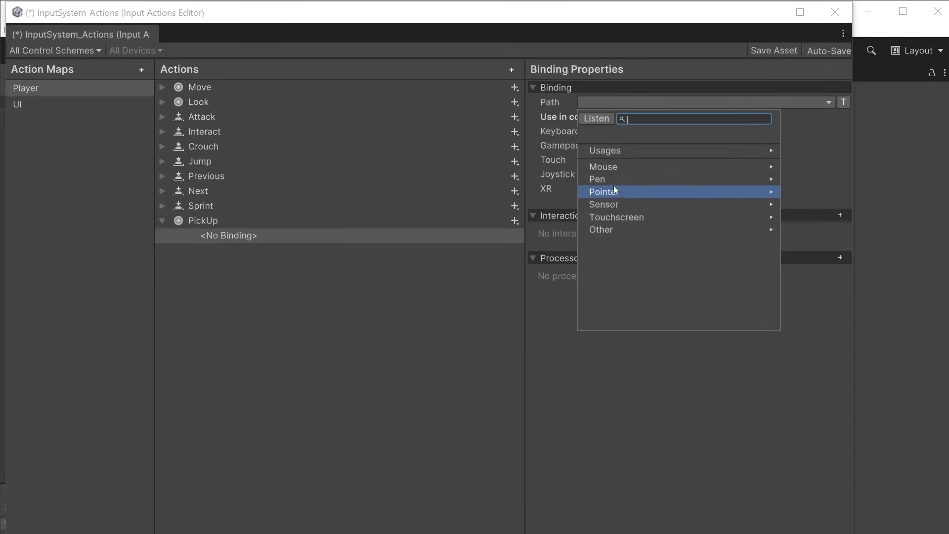
click(618, 194)
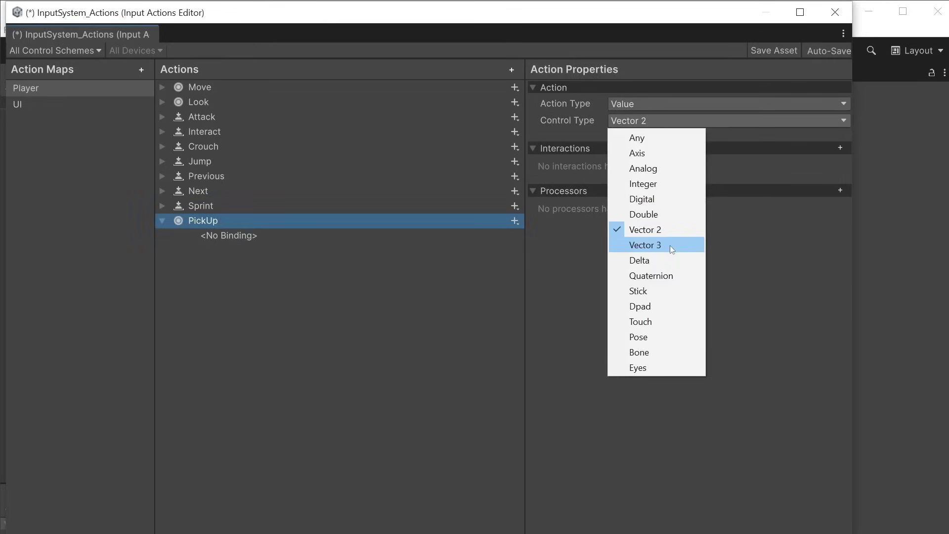
Set the control type to Vector 3 and browse the left-hand XR Controller controls.
click(669, 245)
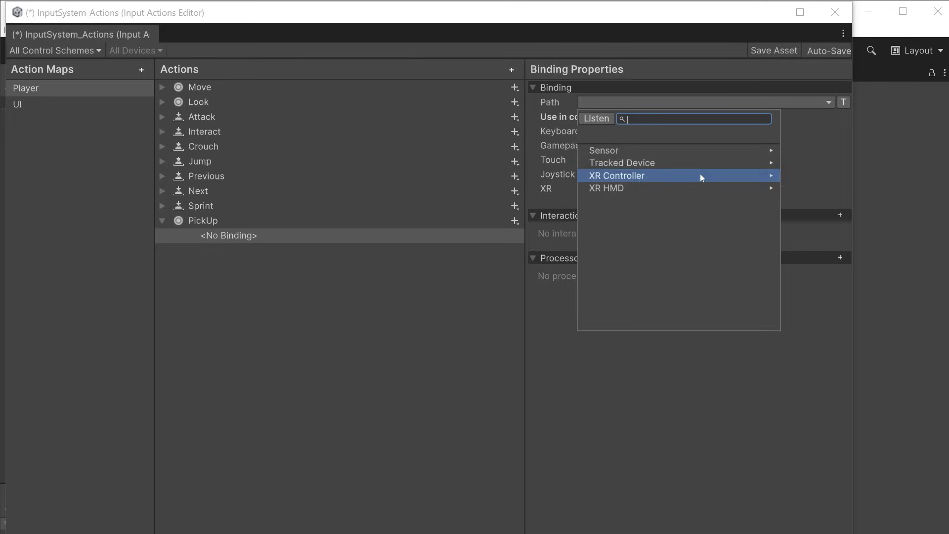
click(700, 176)
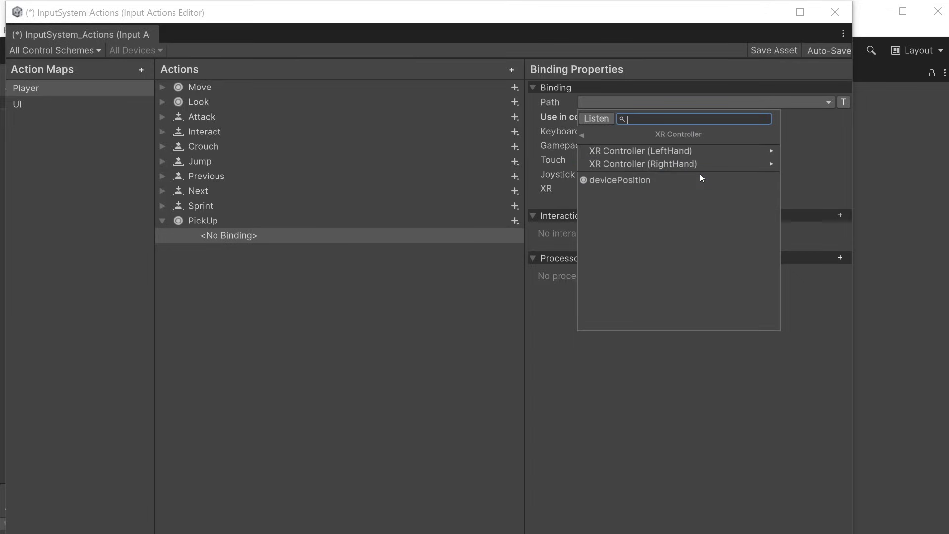
click(703, 147)
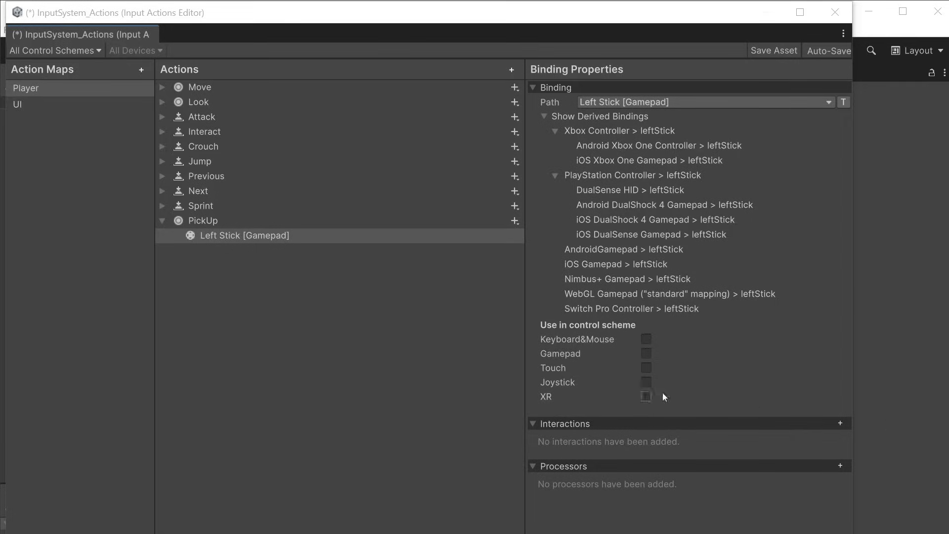
click(515, 221)
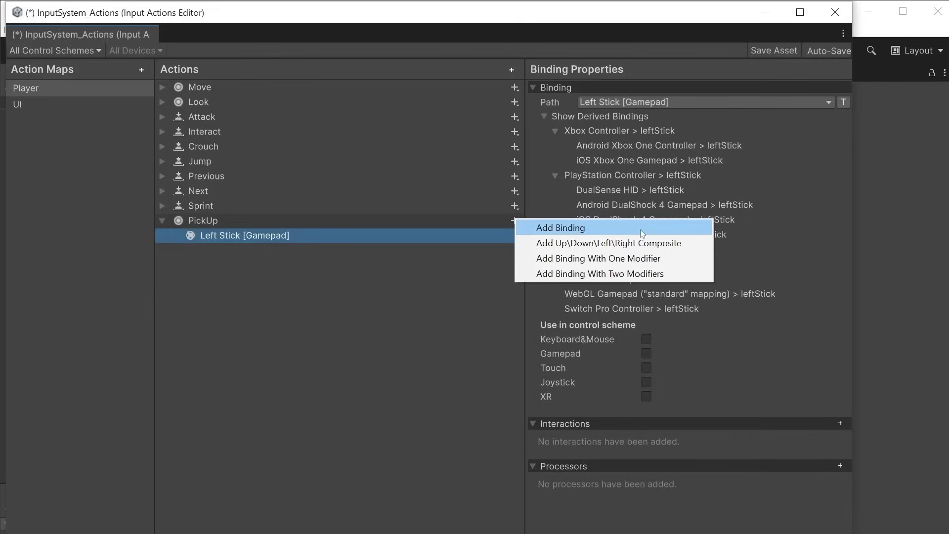
Add an Up/Down/Left/Right 2D Vector composite to PickUp and view its mode choices.
click(686, 244)
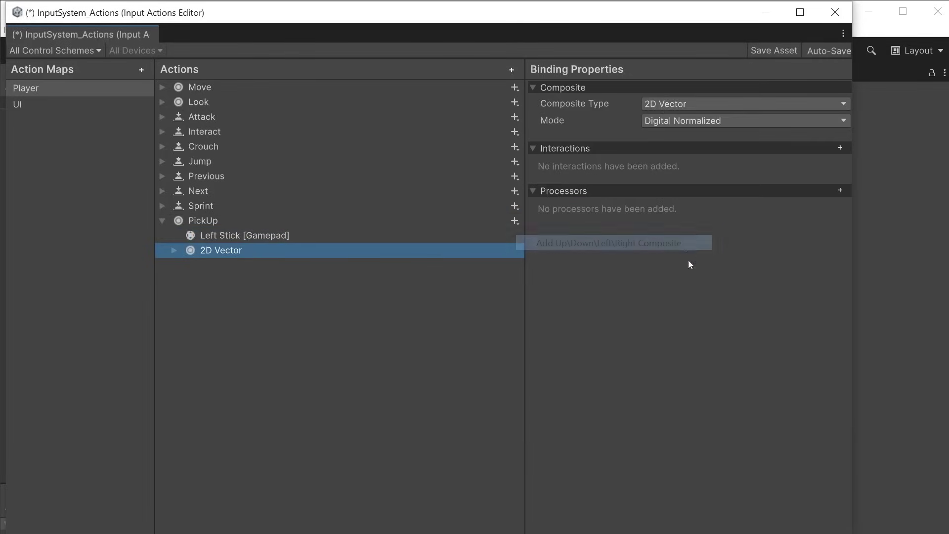
click(174, 250)
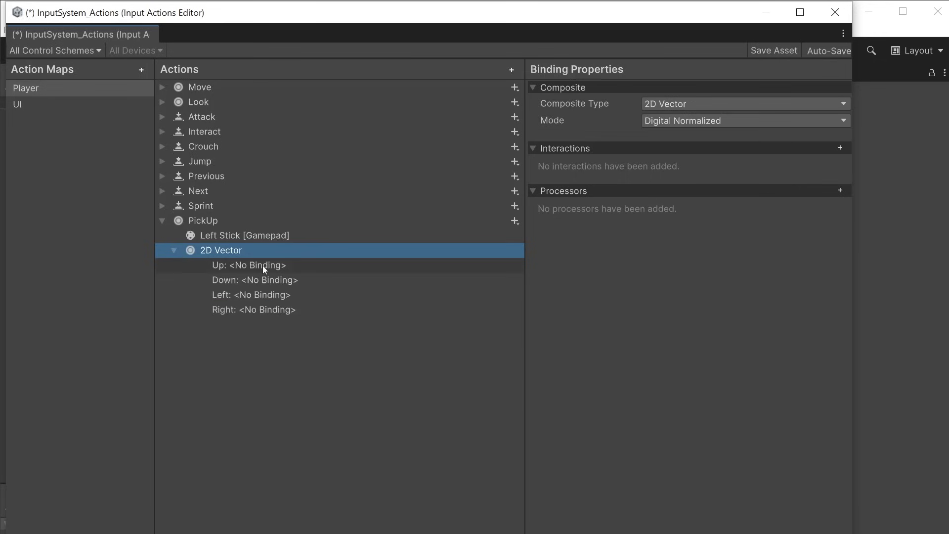
click(742, 126)
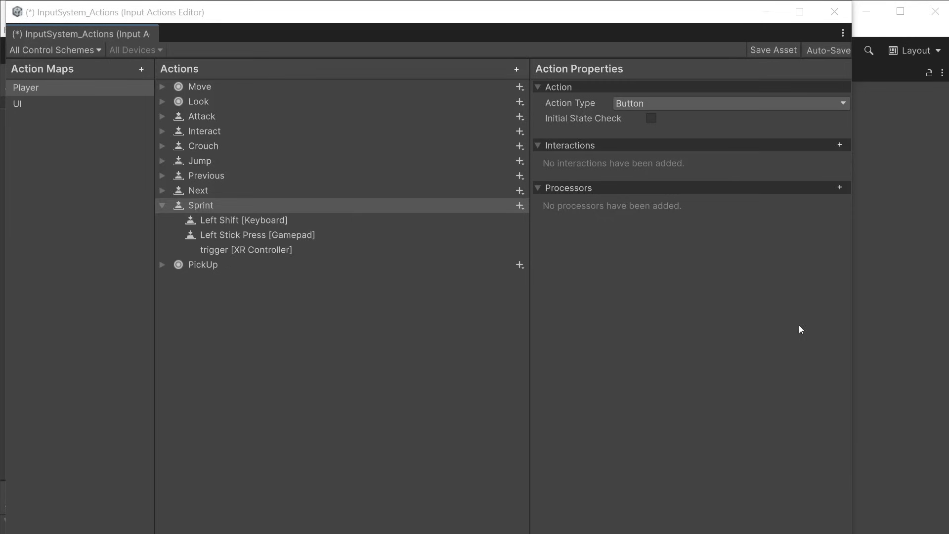
Add a Positive/Negative 1D Axis composite to Sprint and inspect its Negative and Positive parts.
click(519, 211)
click(519, 206)
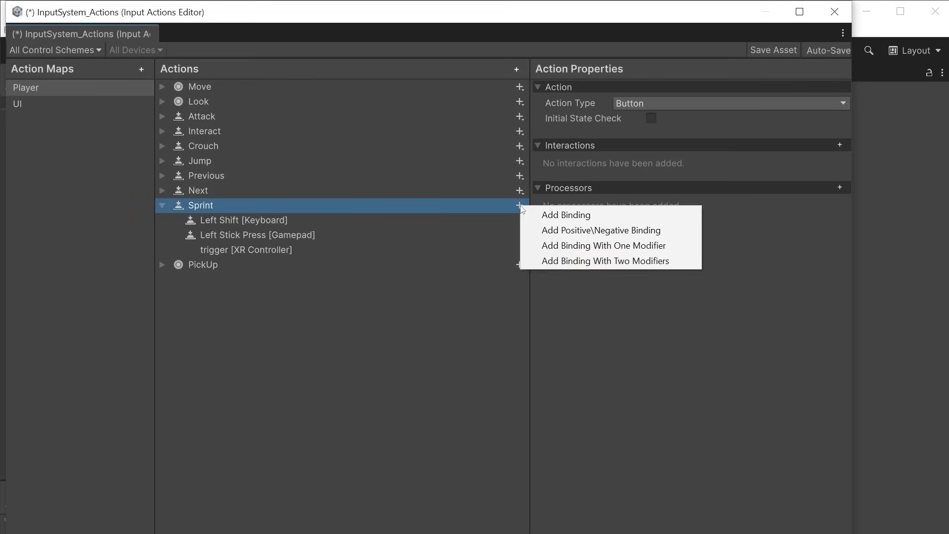
click(642, 230)
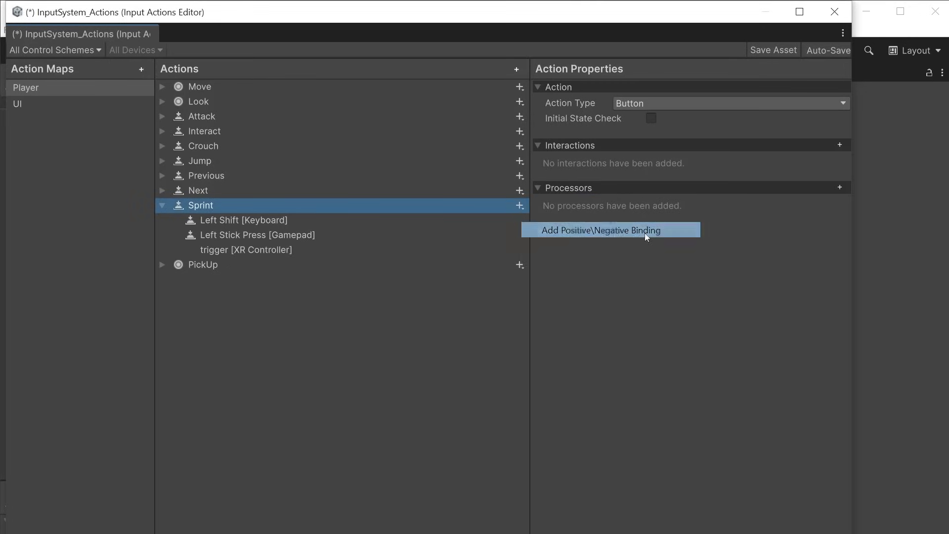
click(274, 280)
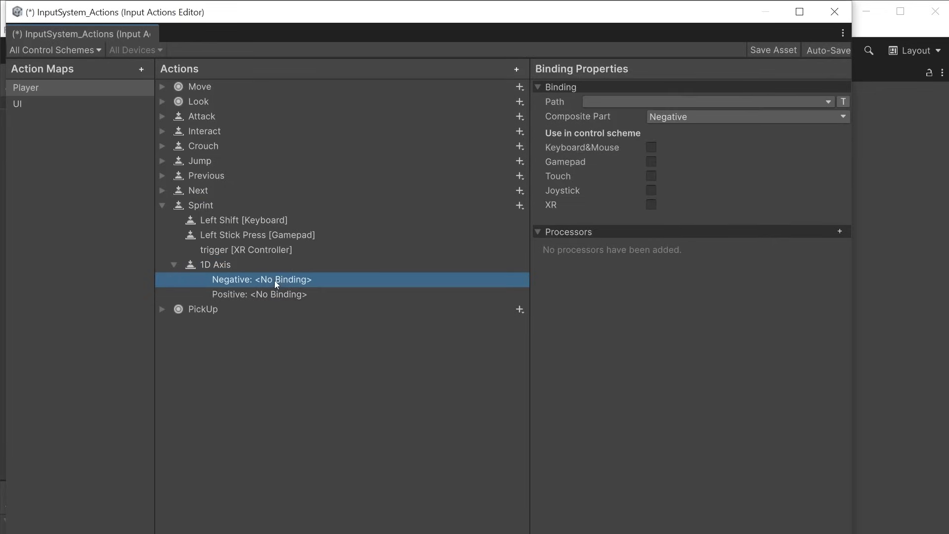
click(289, 293)
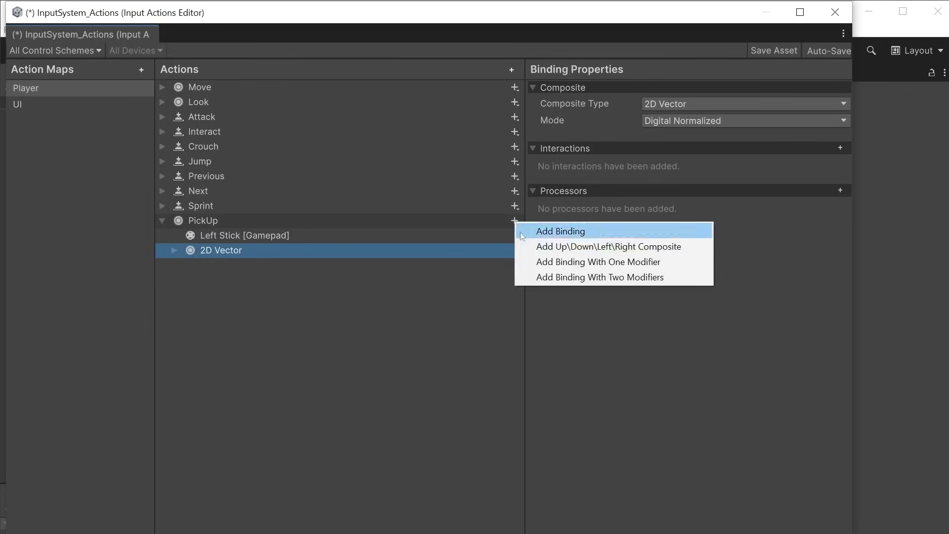
Add a One Modifier composite to PickUp and inspect its Modifier and Binding parts.
click(588, 263)
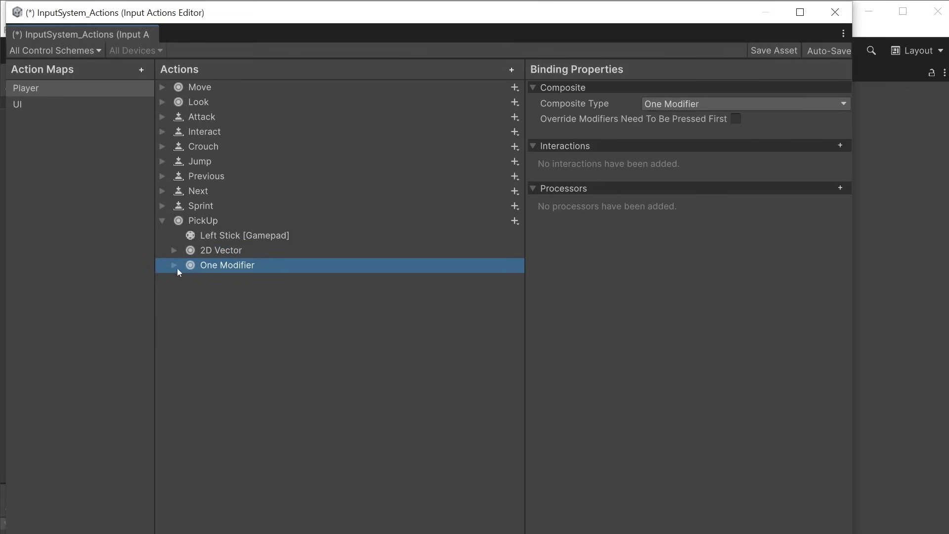
click(171, 263)
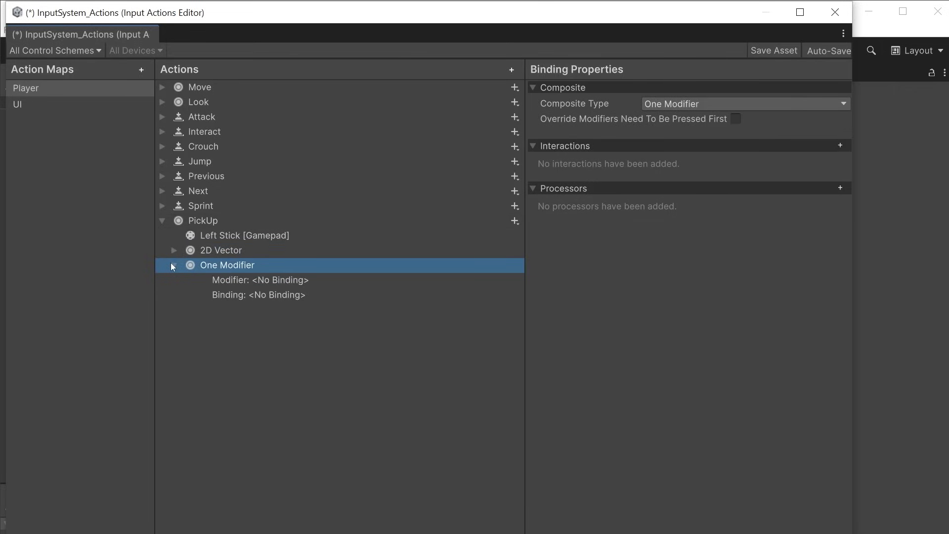
click(280, 281)
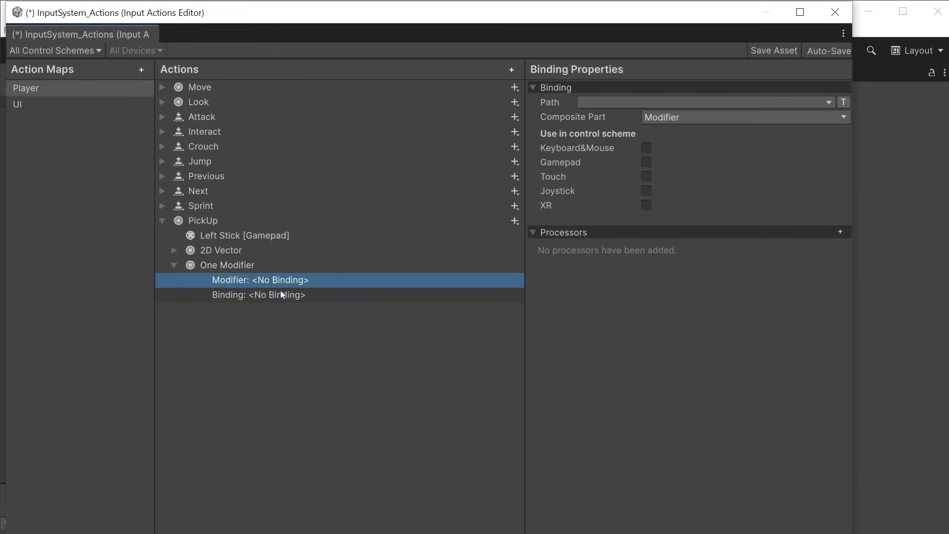
click(281, 293)
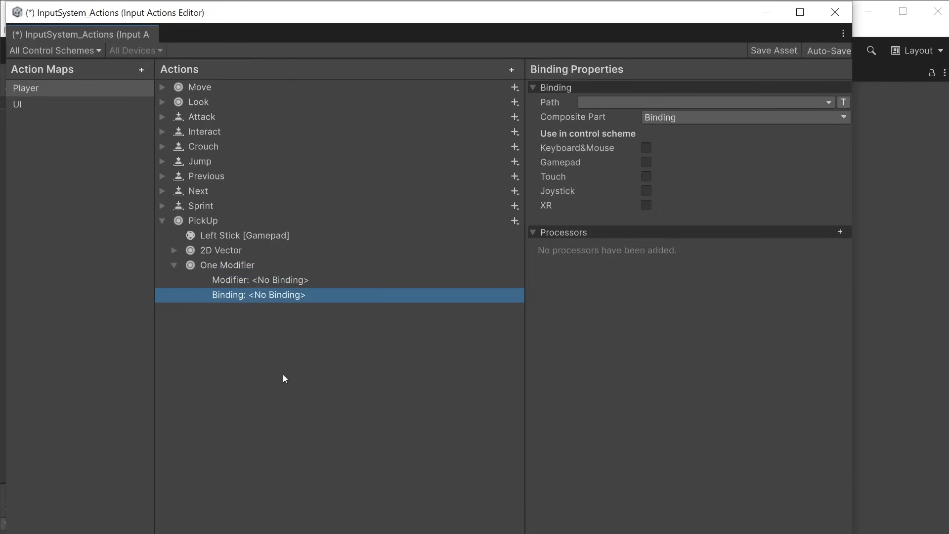
Add a Two Modifiers composite to PickUp and inspect Modifier 1, Modifier 2 and Binding.
click(514, 220)
click(572, 278)
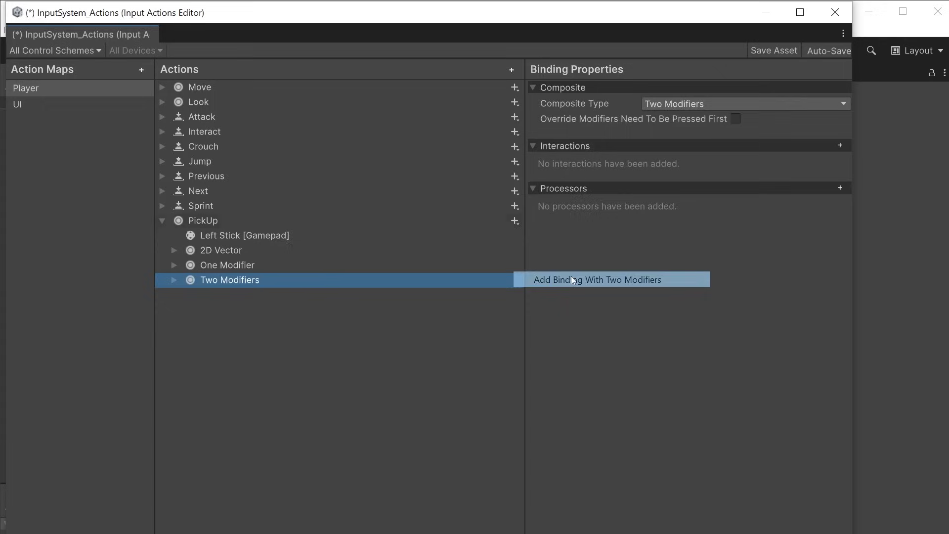
click(171, 279)
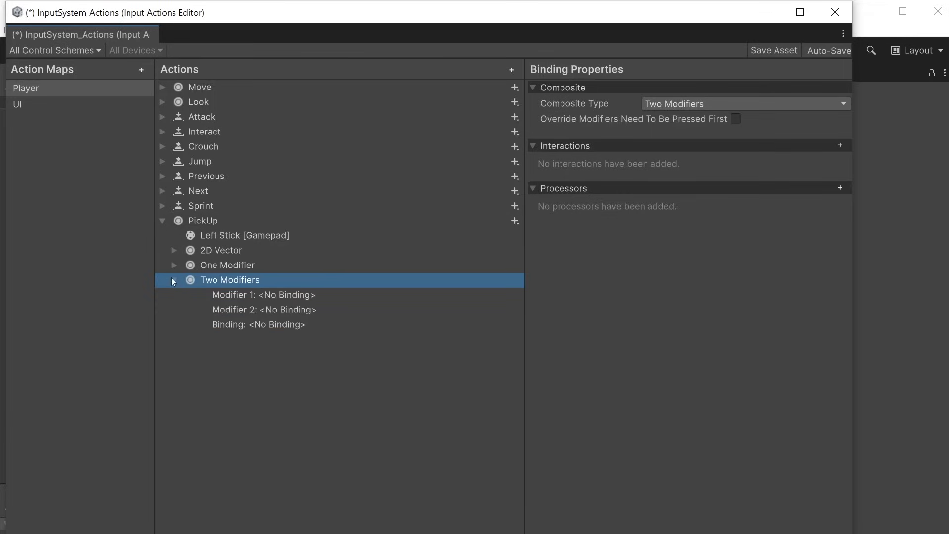
click(263, 295)
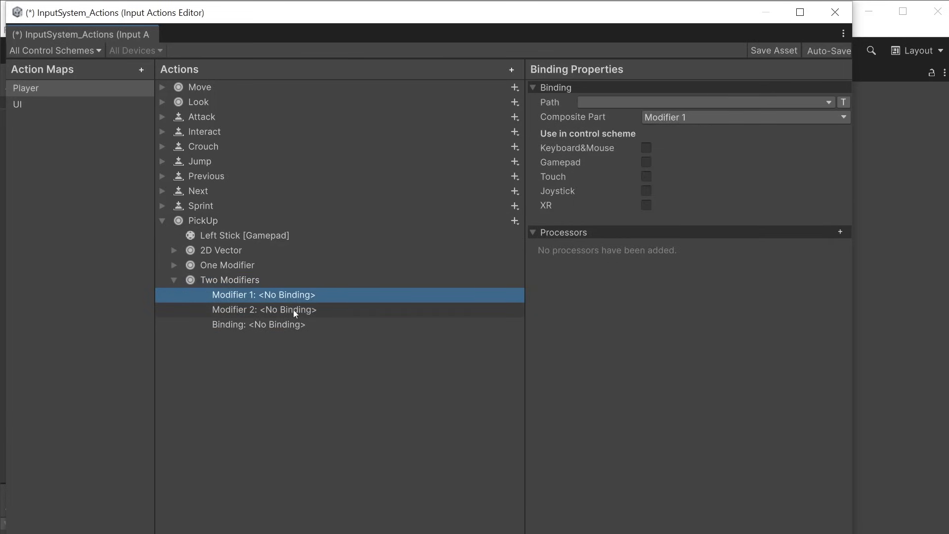
click(293, 309)
click(294, 325)
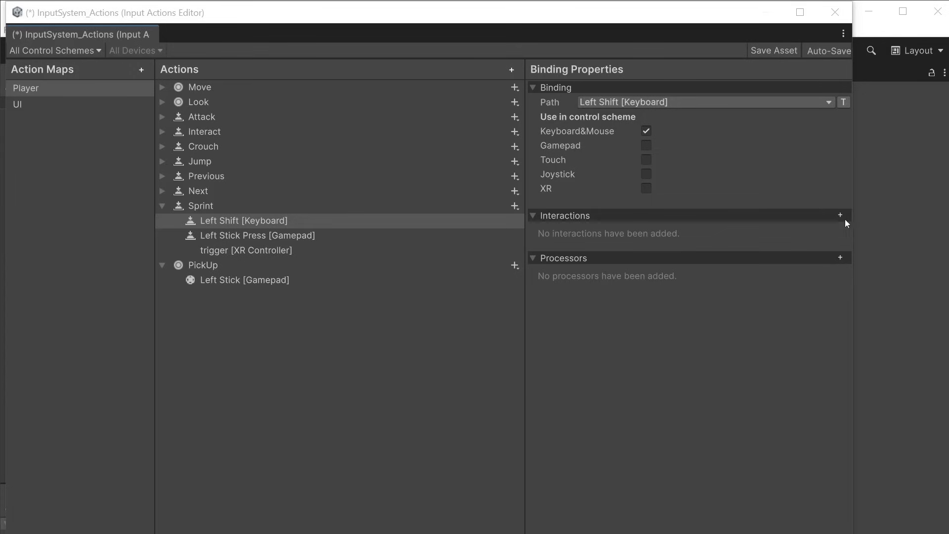
Add a Hold interaction with custom press point and a Multi Tap interaction to Left Shift.
click(840, 215)
click(901, 225)
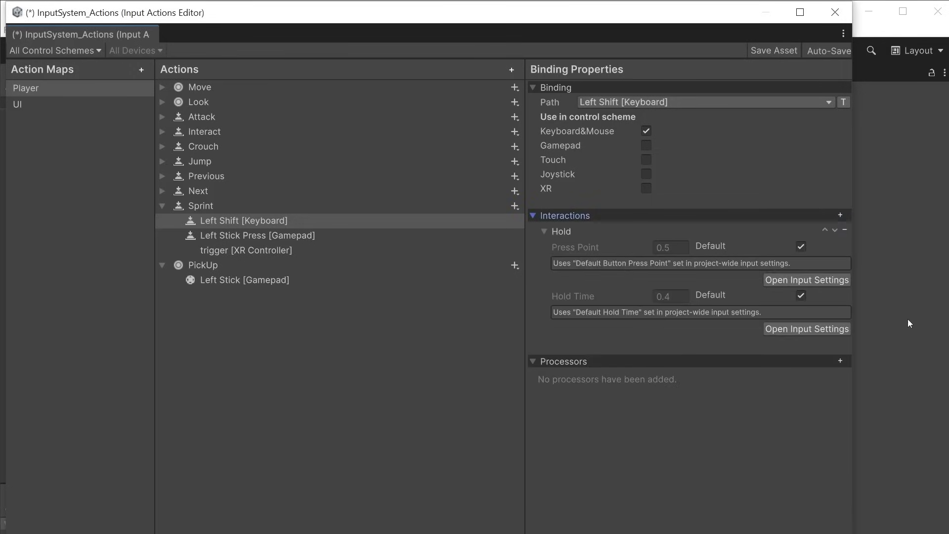
click(800, 246)
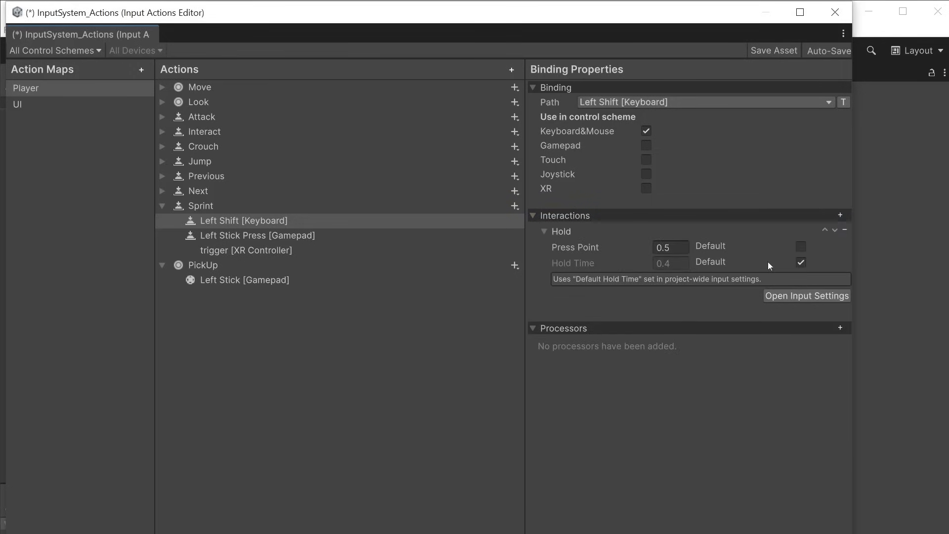
click(840, 215)
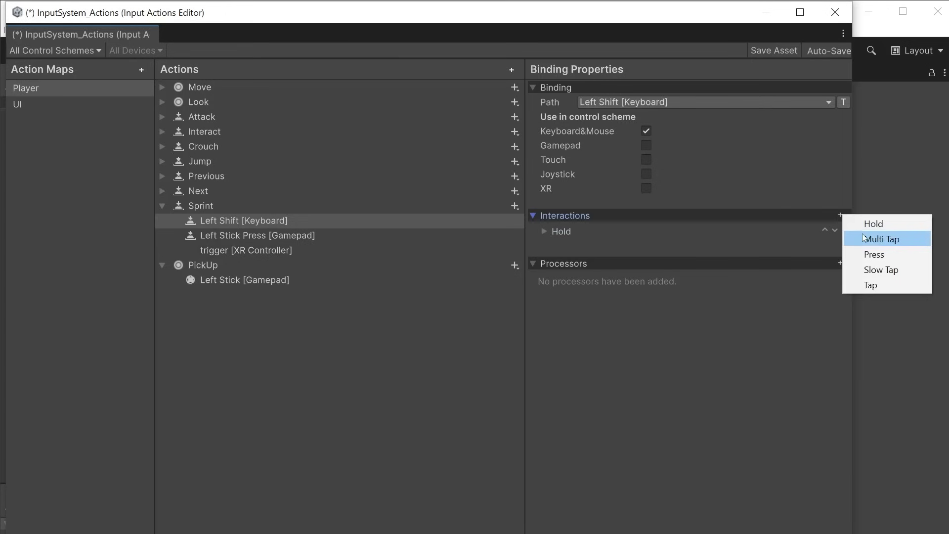
click(879, 238)
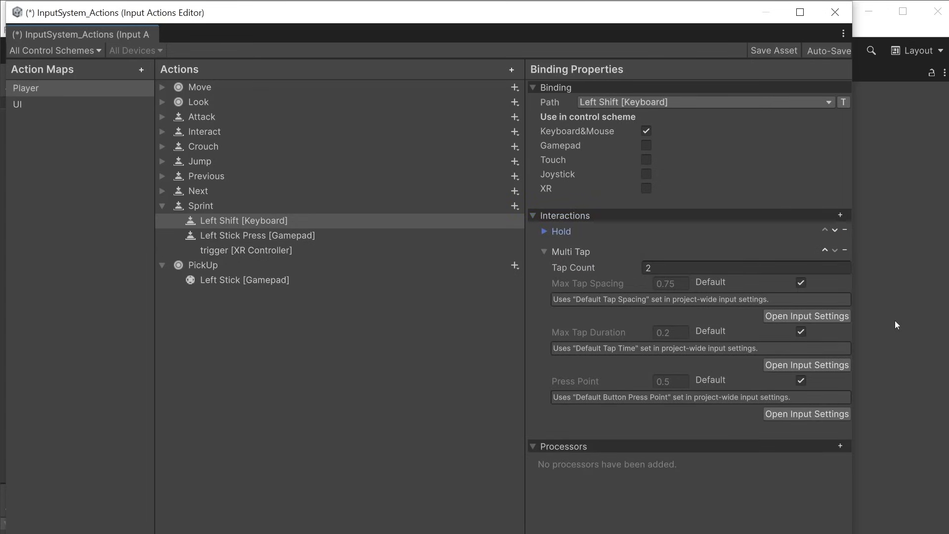
Add Press, Slow Tap and Tap interactions, checking Press's trigger behavior options.
click(840, 215)
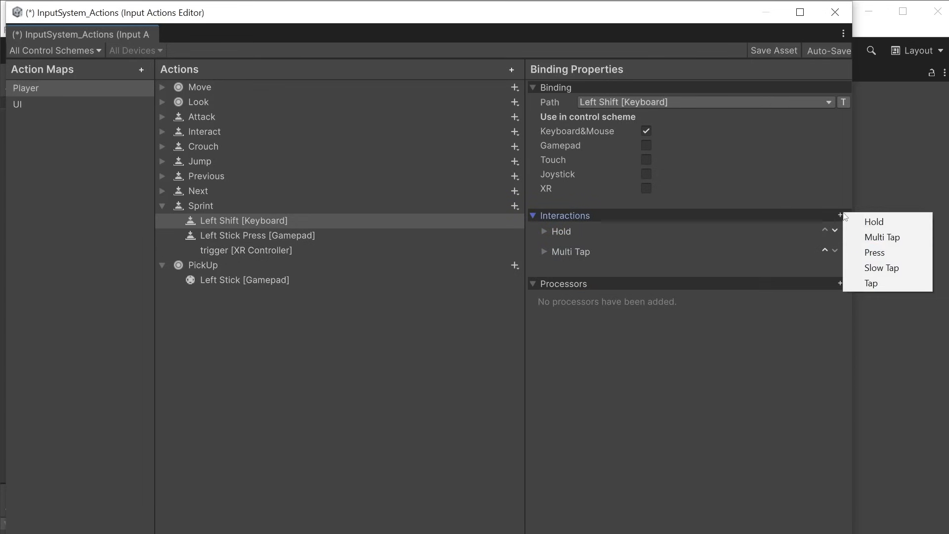
click(874, 252)
click(776, 322)
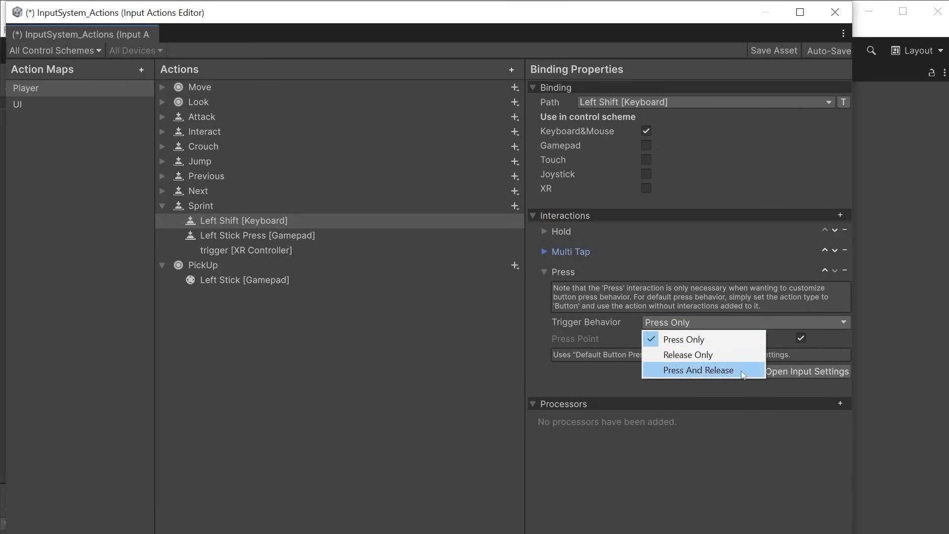
click(840, 215)
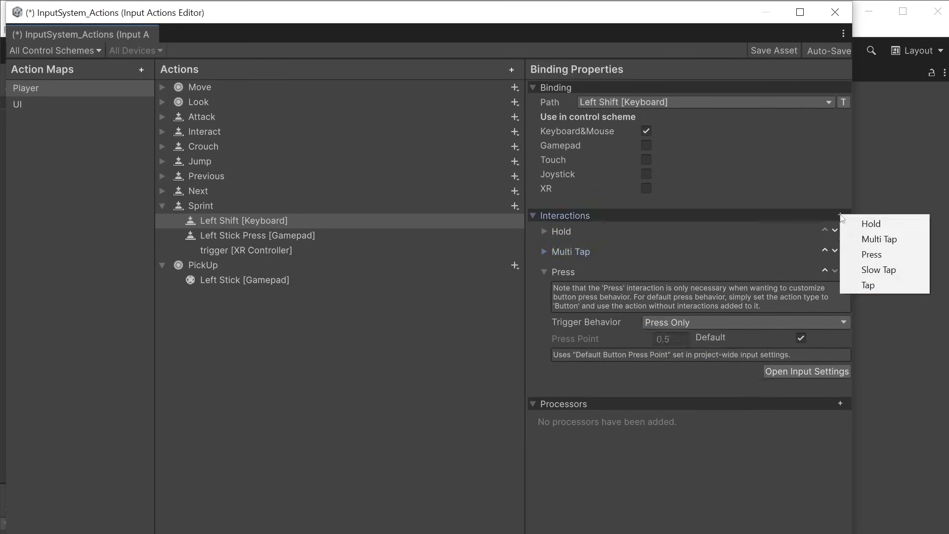
click(885, 270)
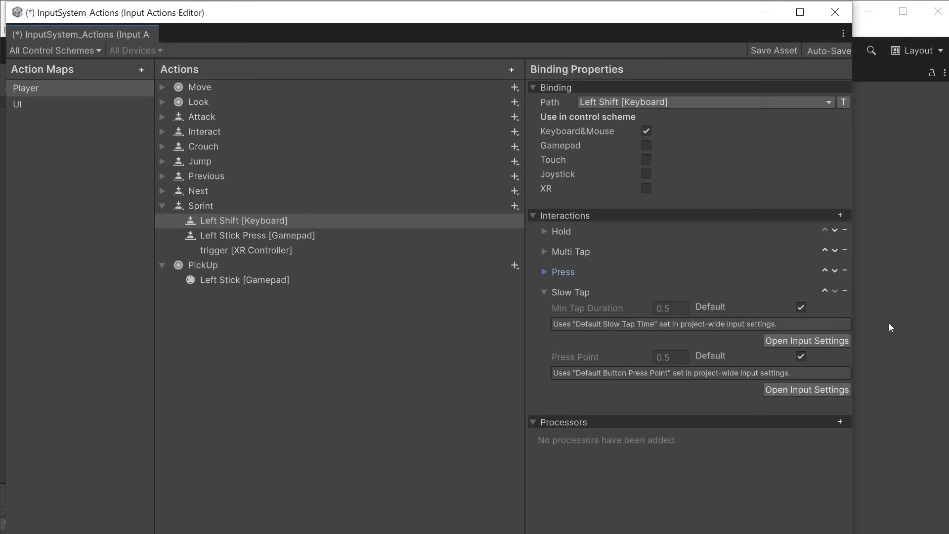
click(840, 215)
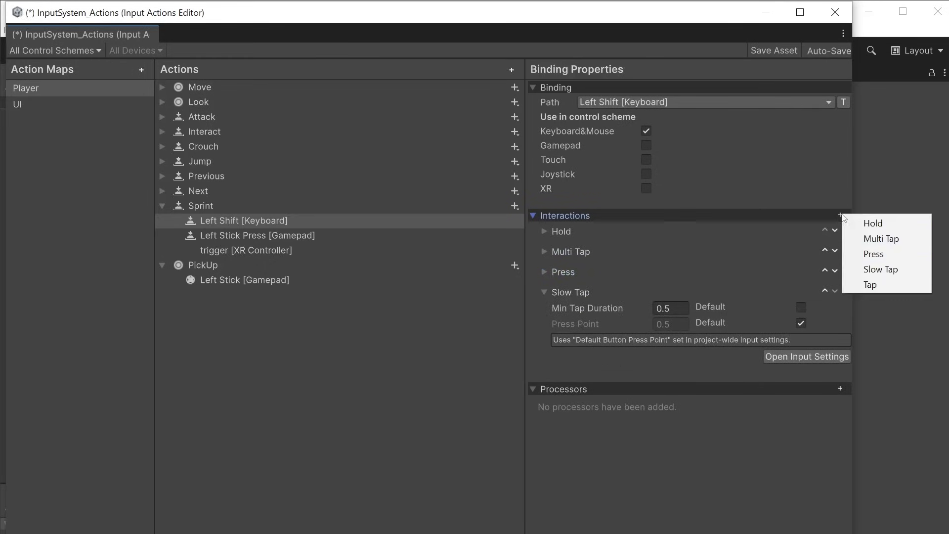
click(882, 285)
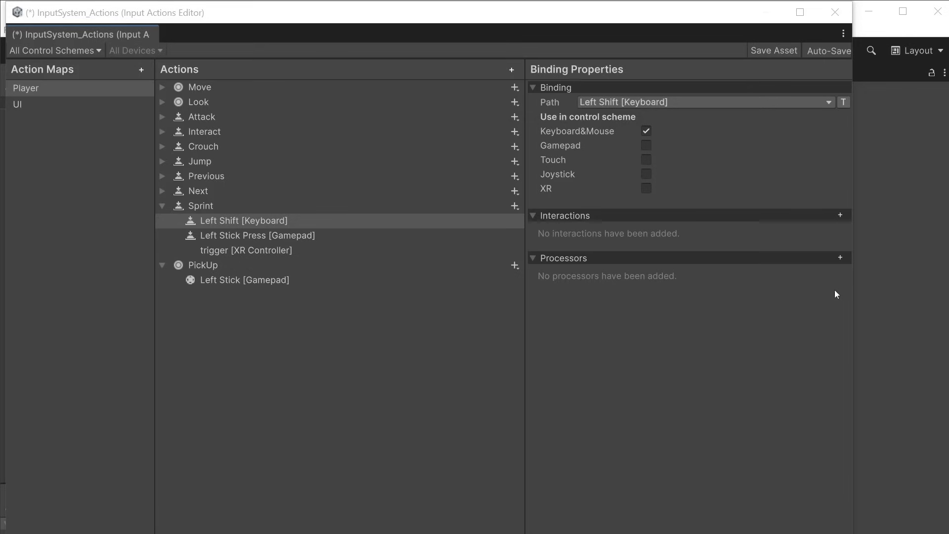
Add a Clamp processor to Left Shift with Min -0.5 and Max 0.5.
click(840, 258)
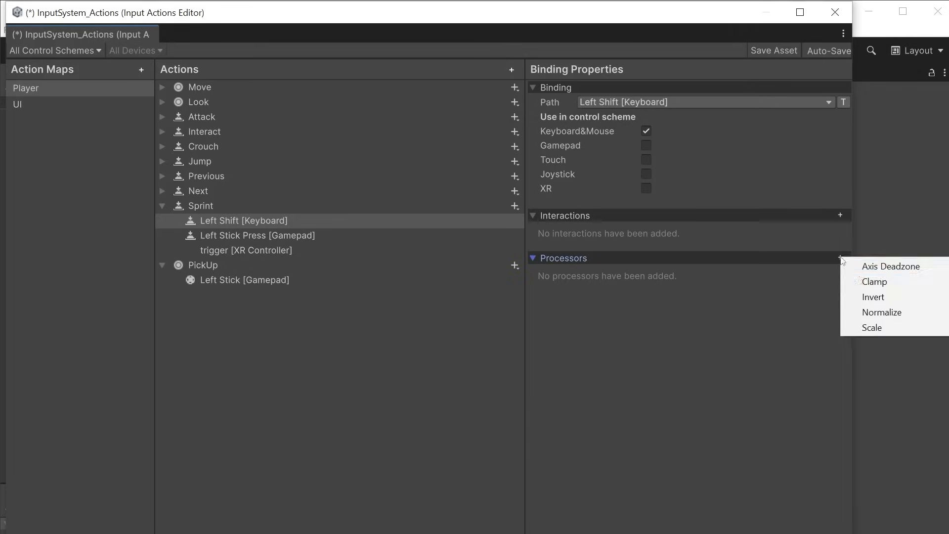
click(877, 281)
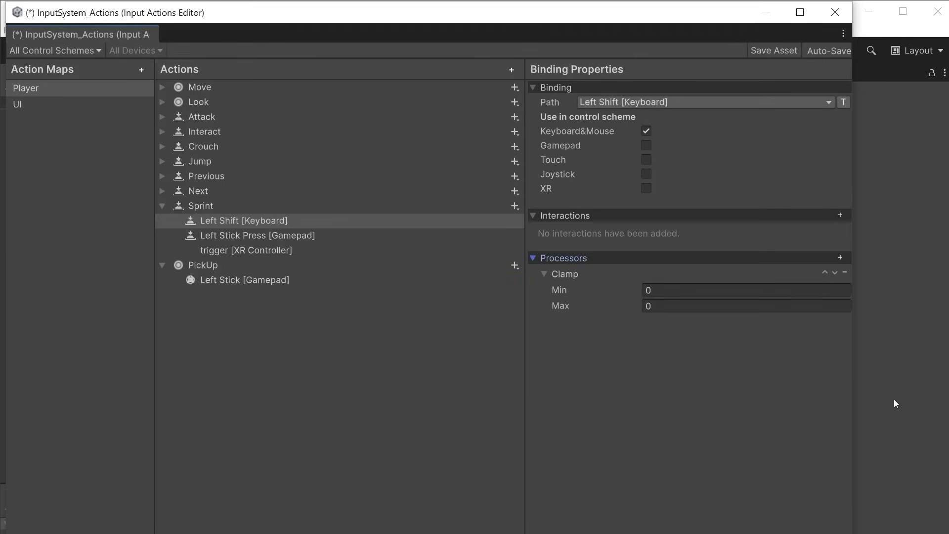
click(692, 289)
text(-0.5)
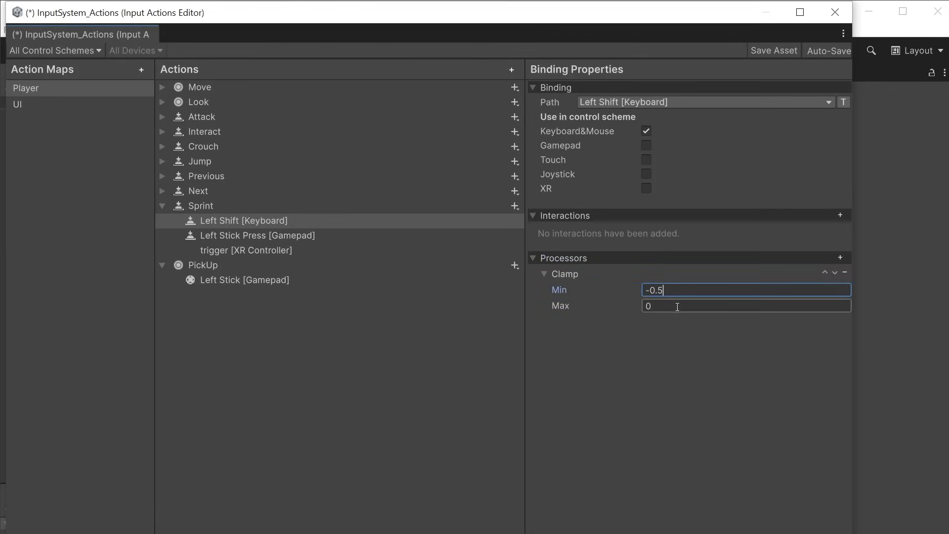
key(Return)
click(677, 307)
text(0.5)
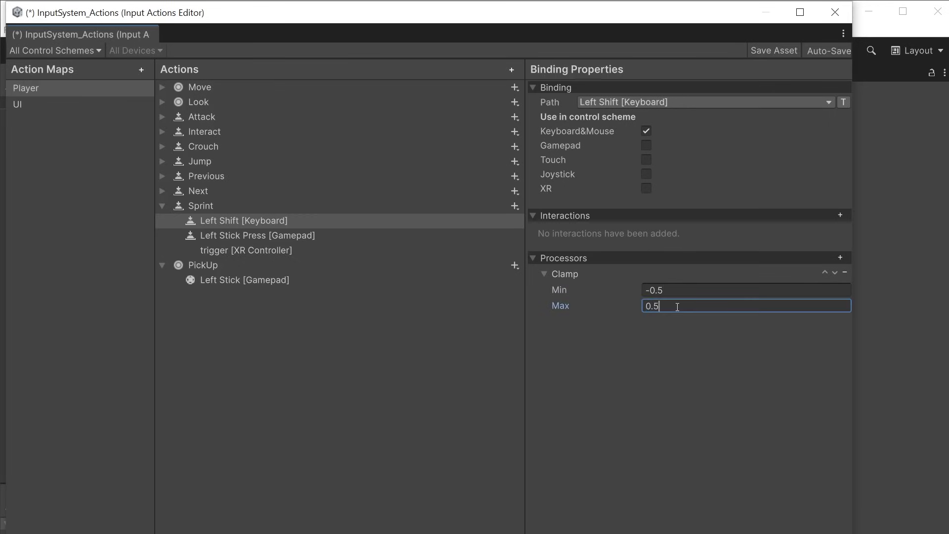
key(Return)
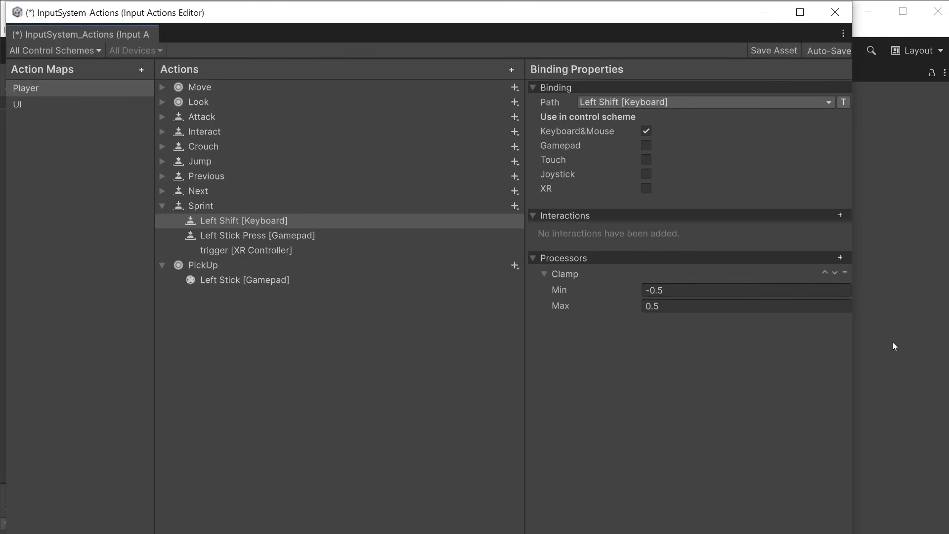
Add an Invert processor and a Normalize processor with Min -5 and Max 5.
click(841, 258)
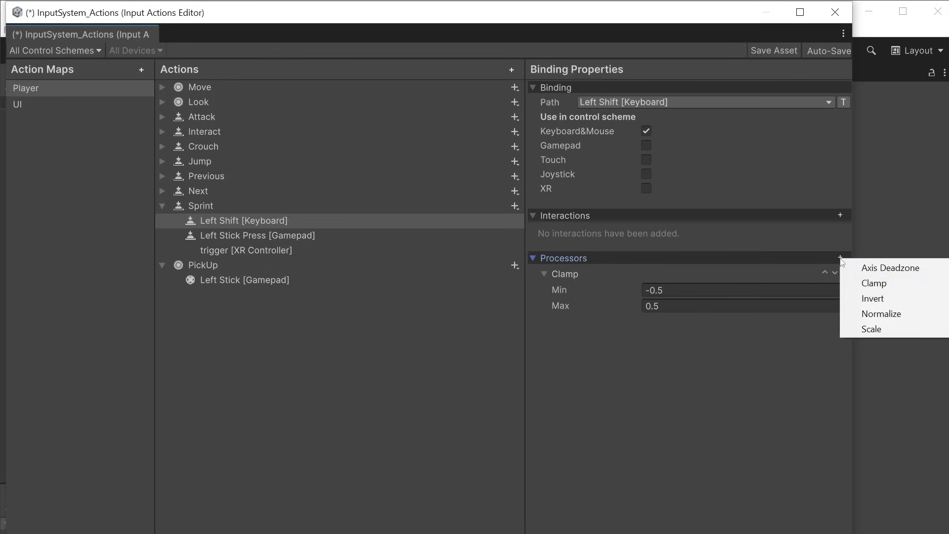
click(878, 299)
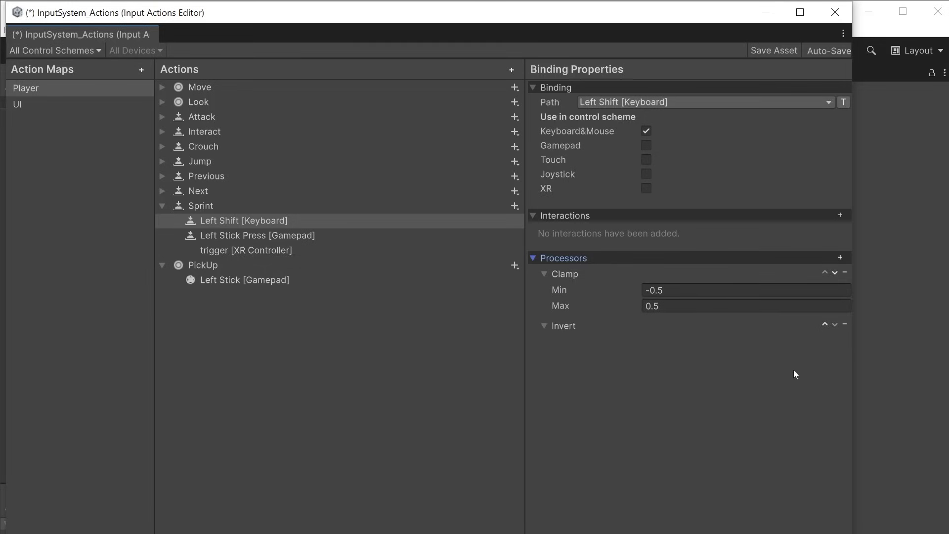
click(840, 257)
click(877, 314)
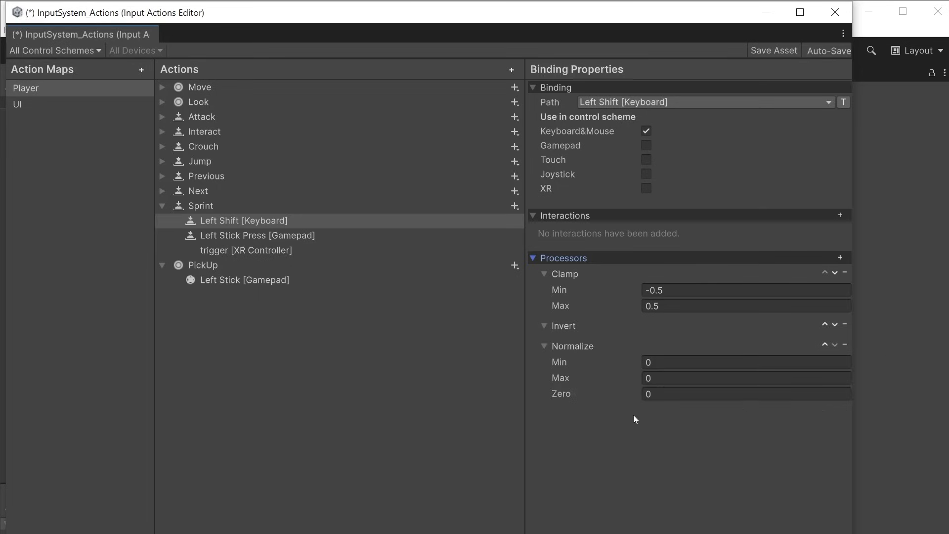
key(Tab)
text(-5)
click(691, 381)
key(BackSpace)
text(5)
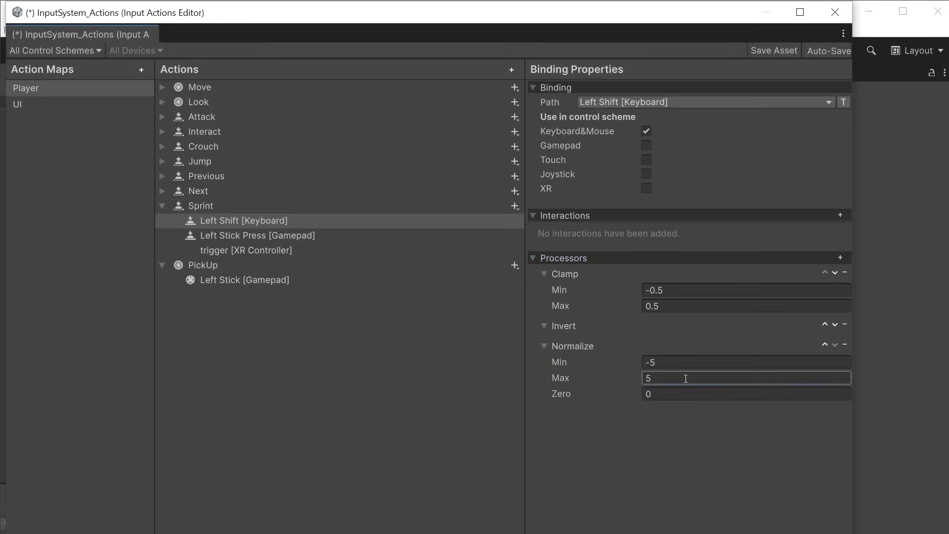
key(Return)
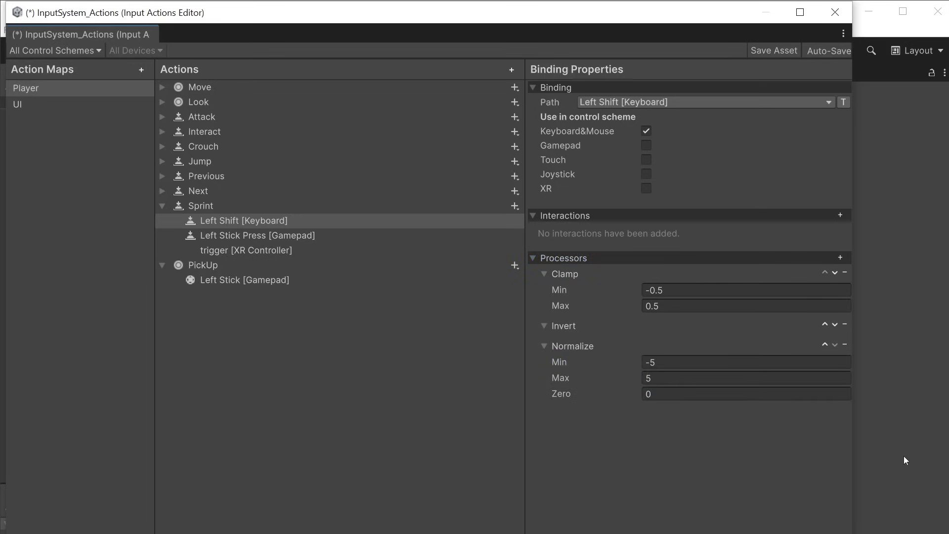
Add a Scale processor with factor 3 and move it up above Invert.
click(840, 257)
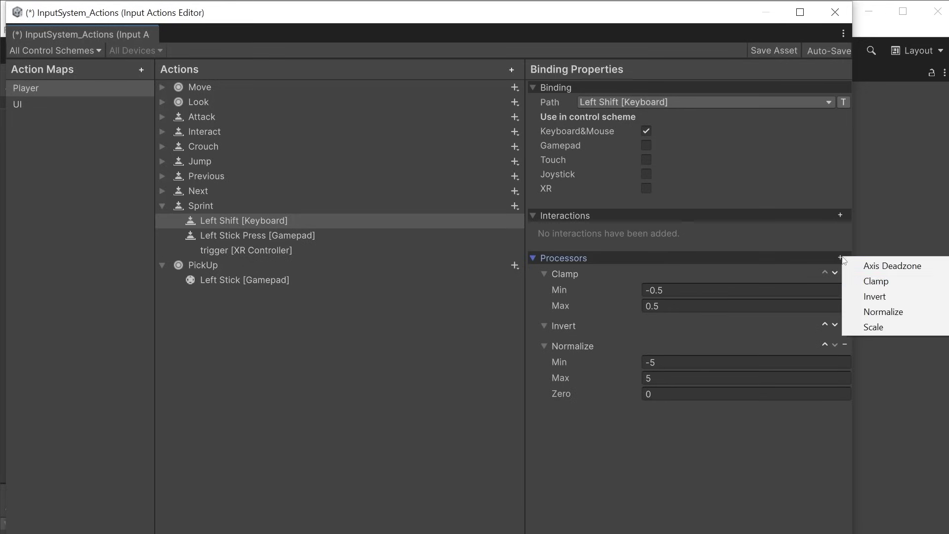
click(884, 327)
click(671, 433)
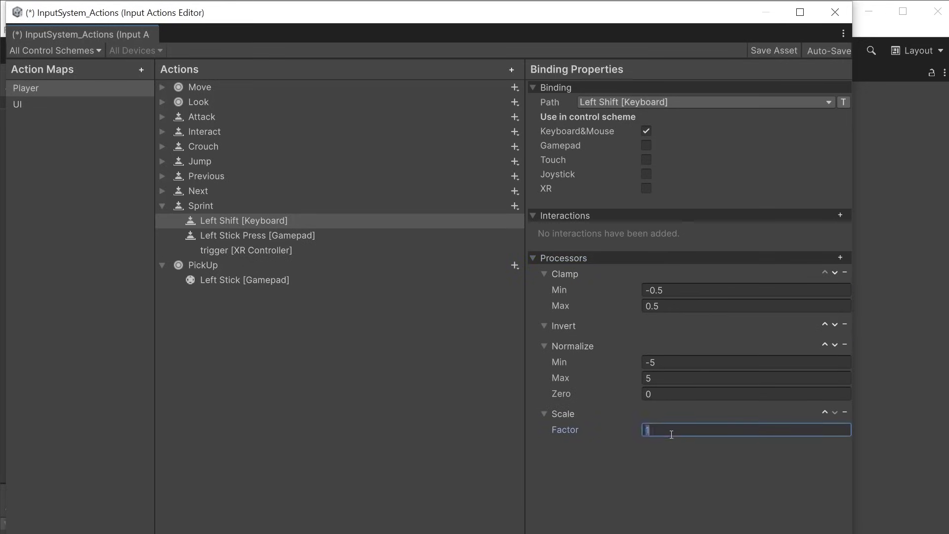
text(3)
key(Return)
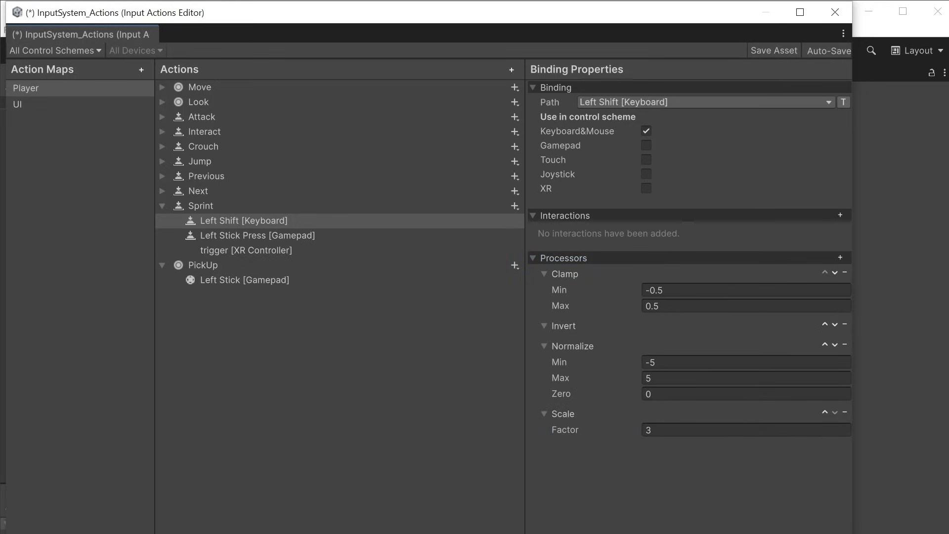
click(824, 413)
click(824, 345)
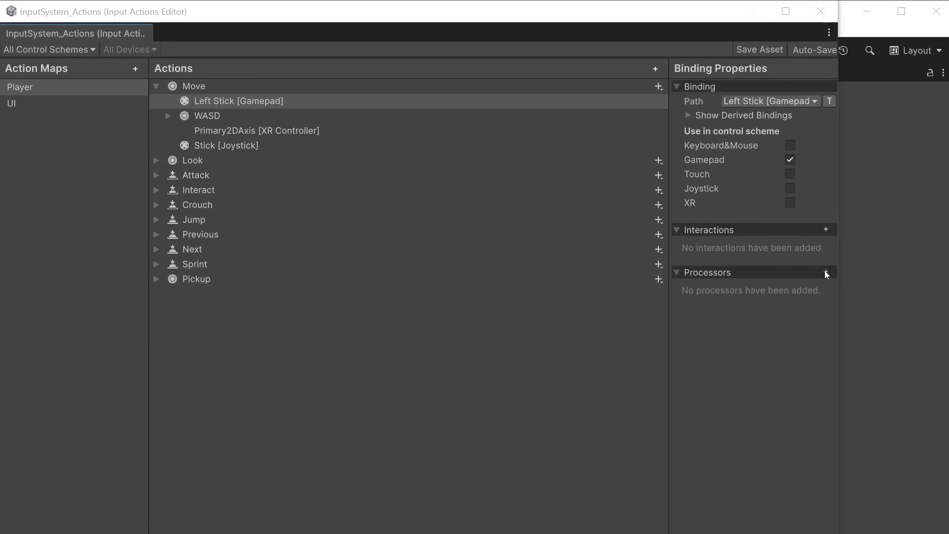
Try Delta Time Scale and Invert Vector 2 processors on Move's Left Stick, then remove both.
click(826, 271)
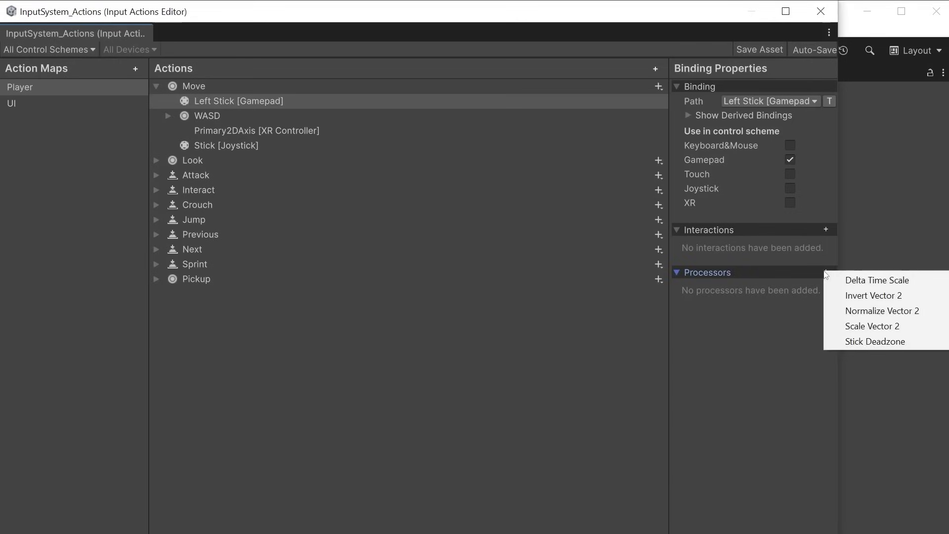
click(897, 281)
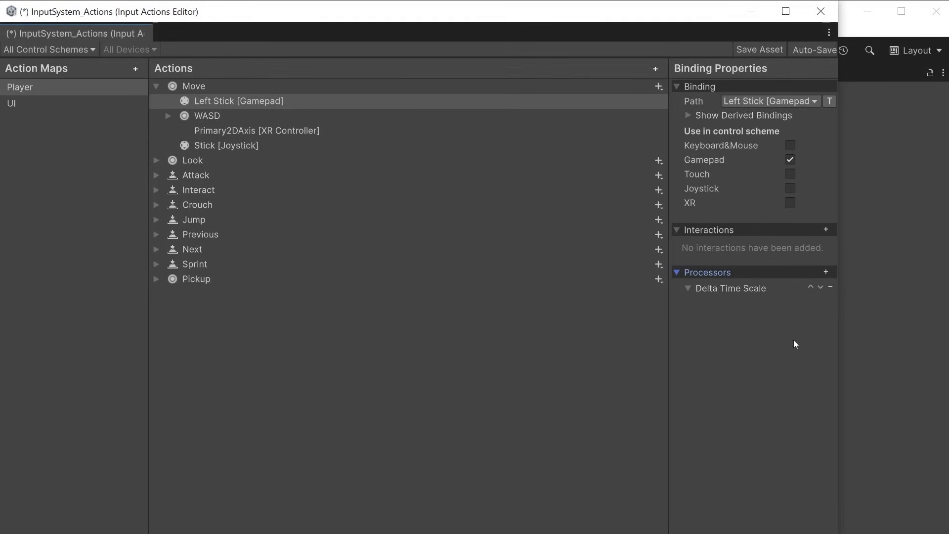
click(832, 286)
click(826, 272)
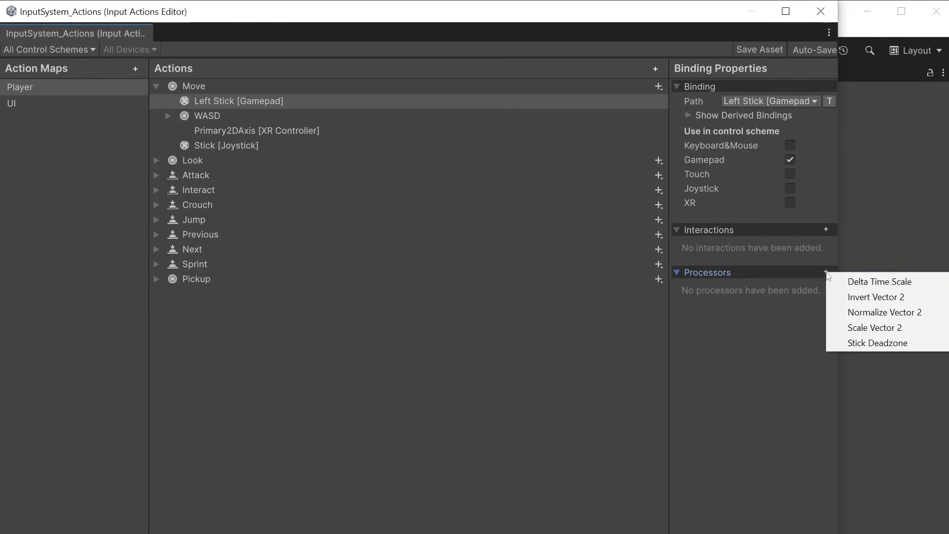
click(874, 298)
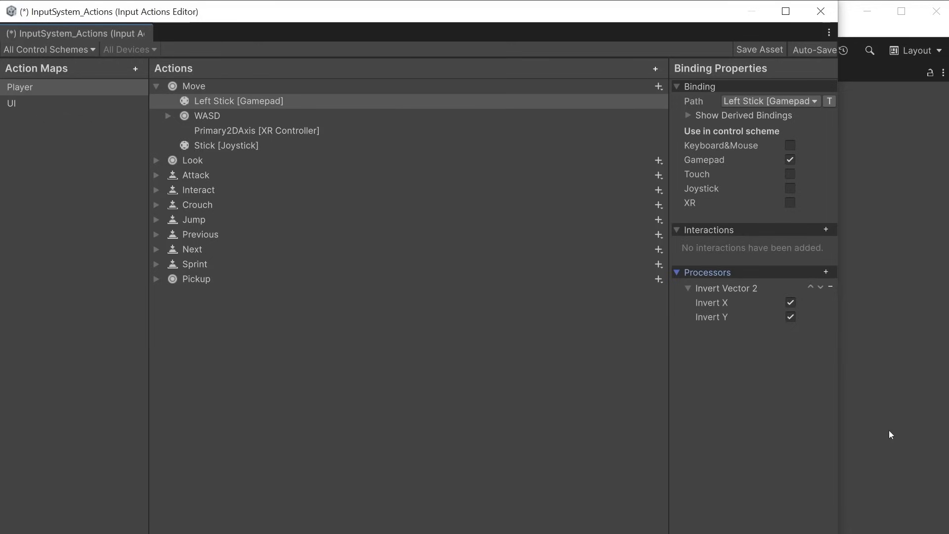
click(830, 287)
Add a Stick Deadzone processor and untick its Min default for a custom minimum.
click(826, 272)
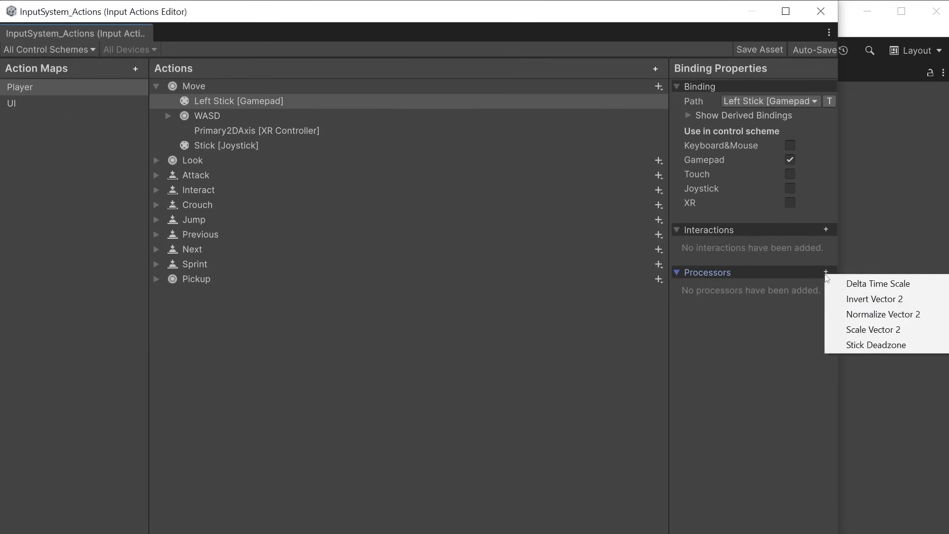
click(874, 344)
click(805, 303)
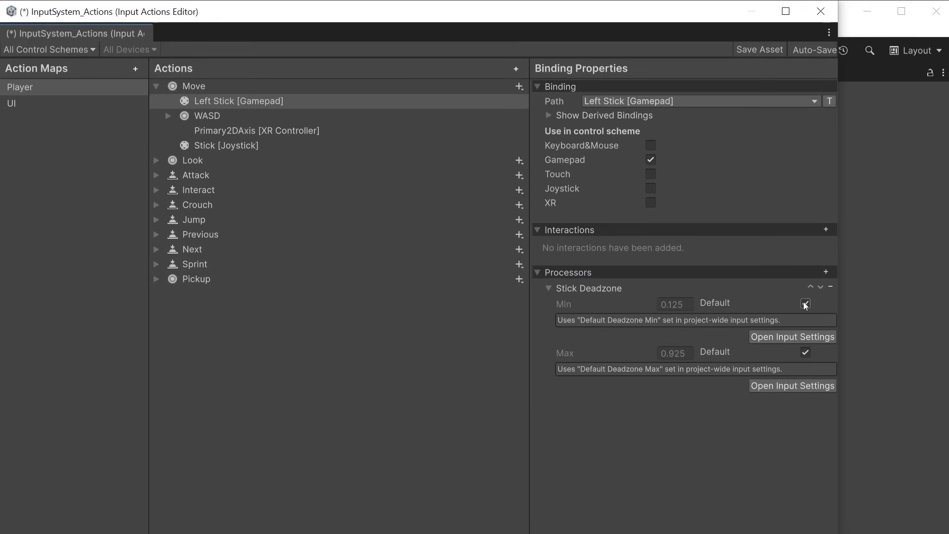